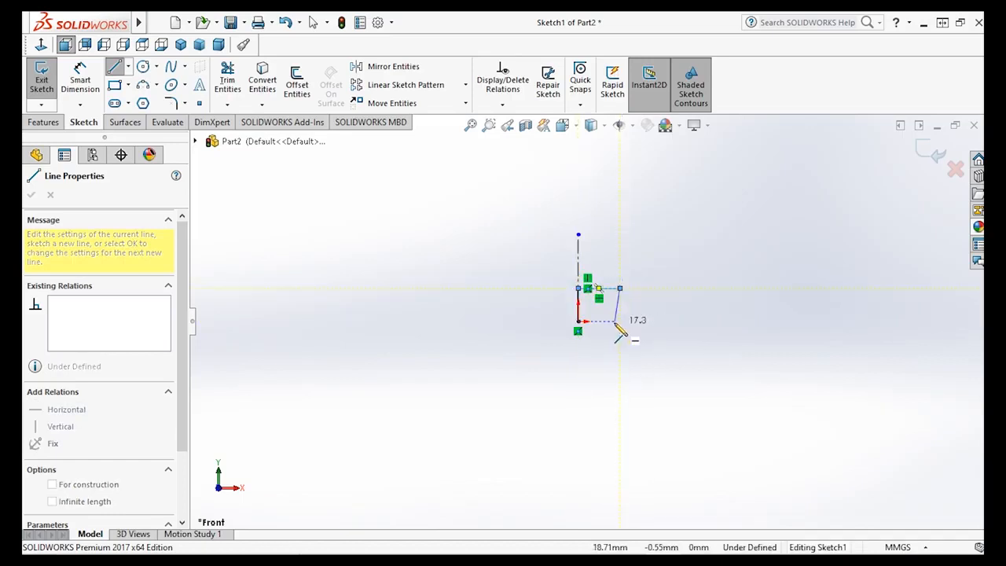
Step: Draw the rest of the stepped profile with connected horizontal and vertical lines, extending about 67 mm from the centerline and returning to it
click(620, 320)
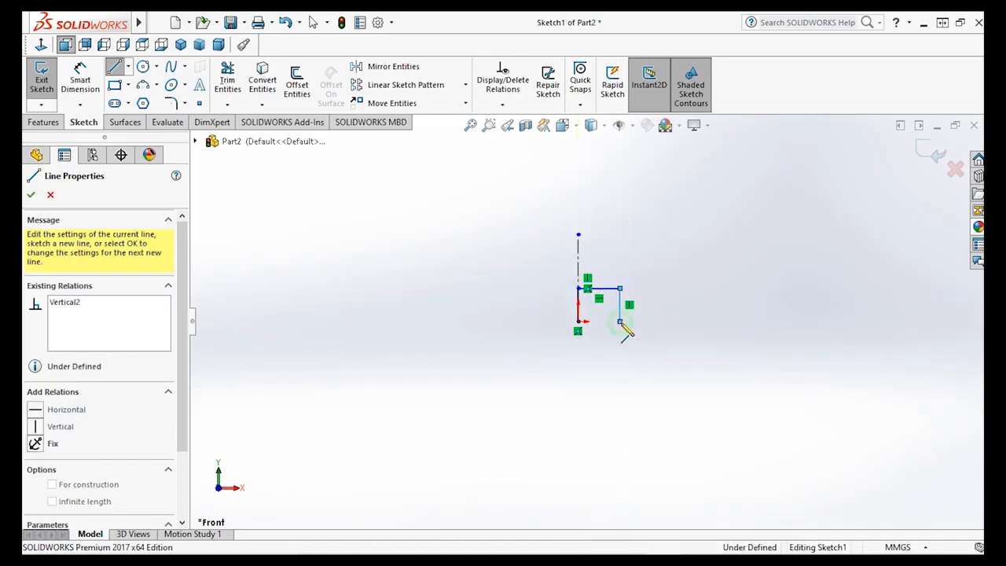
click(711, 320)
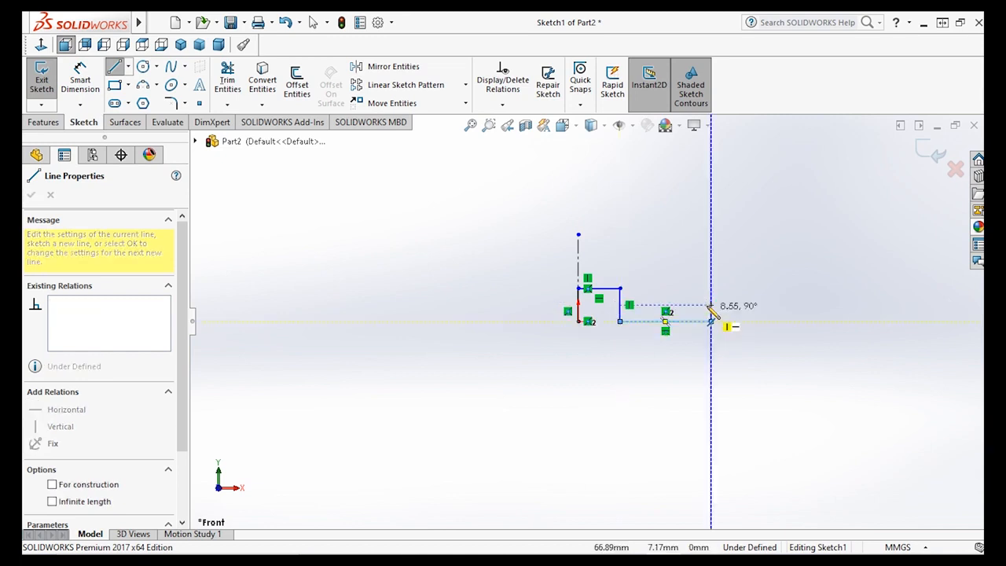
click(711, 298)
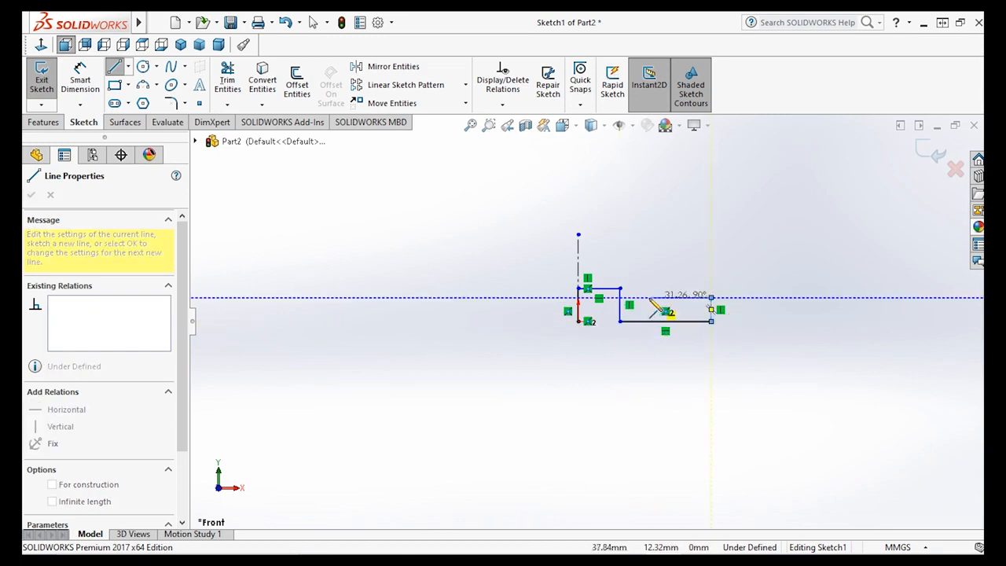
click(646, 298)
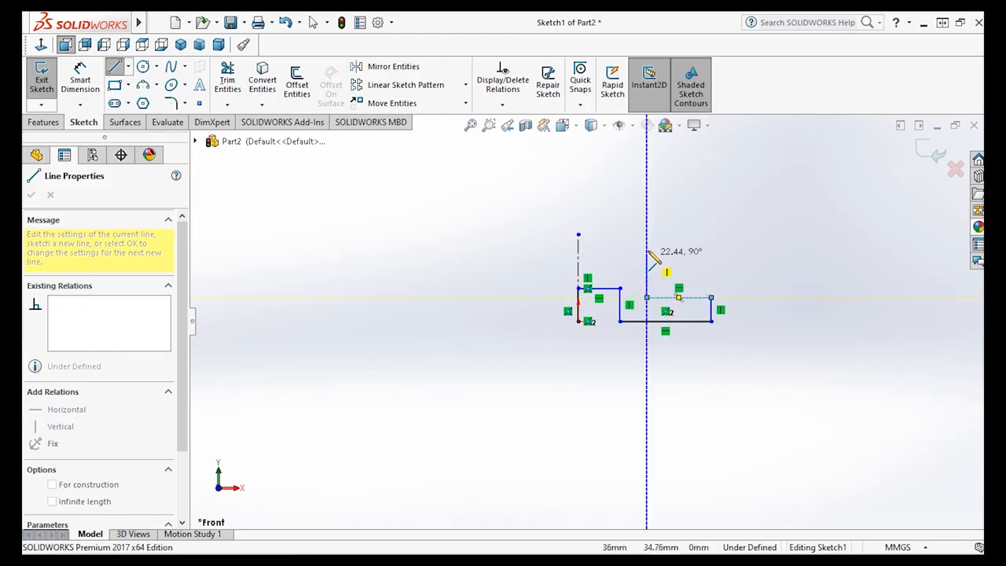
click(646, 249)
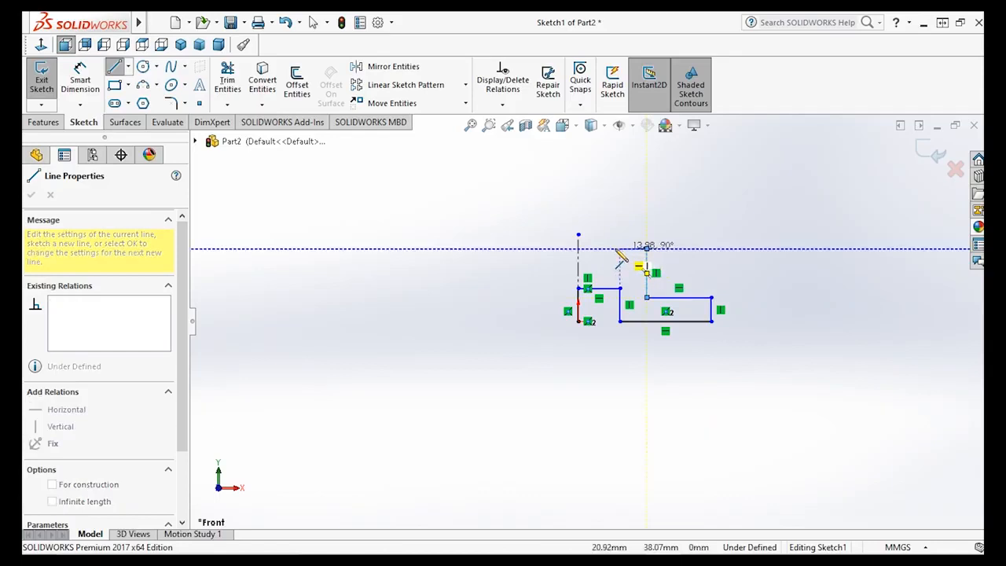
click(604, 249)
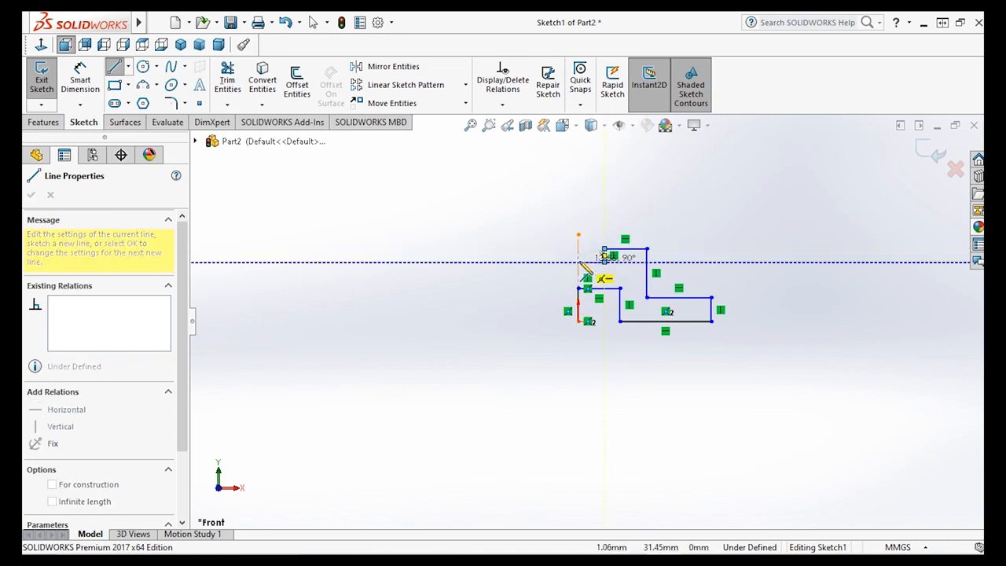
click(579, 262)
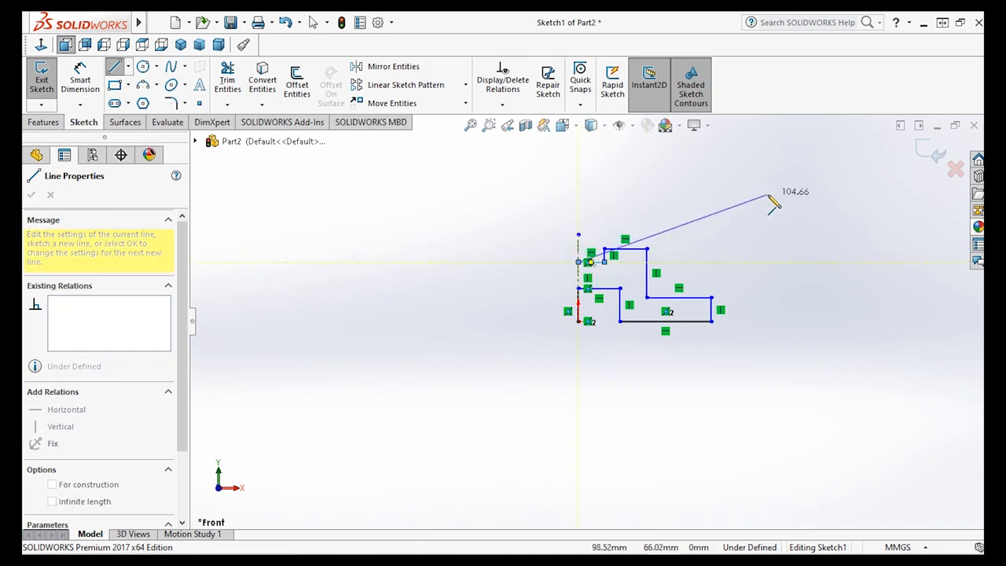
key(Escape)
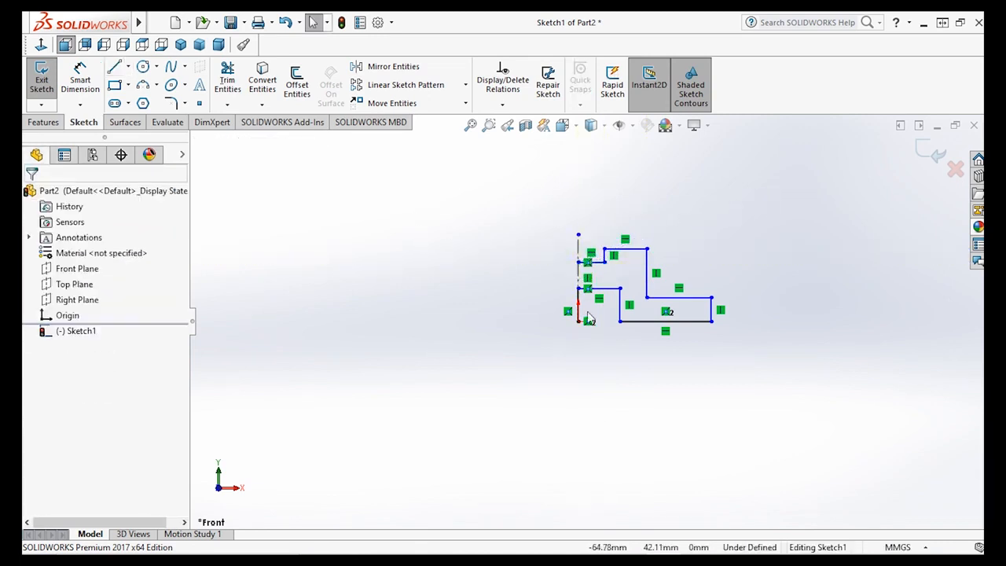
Step: Dimension the vertical line running up from the origin along the centerline and set it to 20 mm
scroll(683, 360, down, 1)
scroll(692, 255, down, 3)
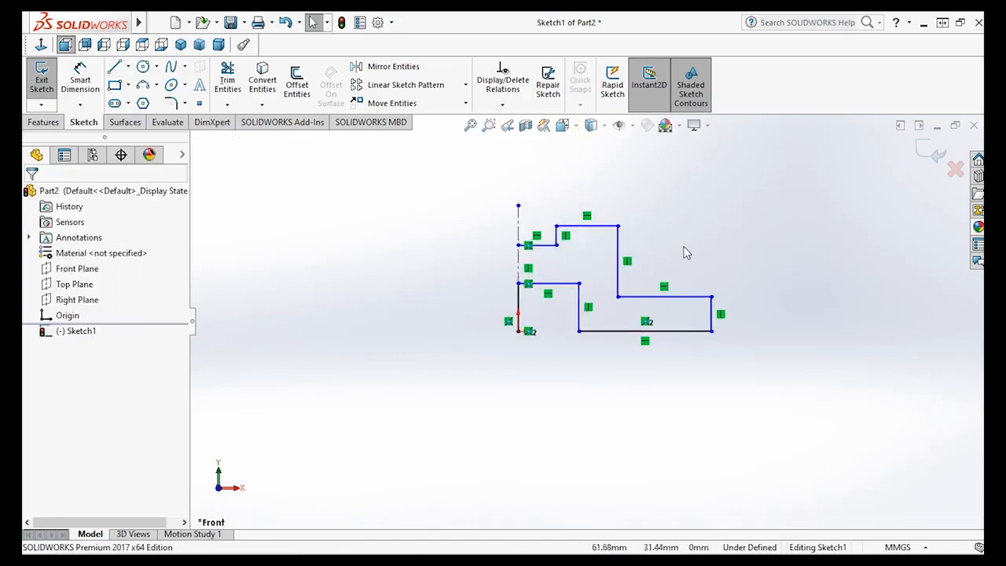
click(81, 79)
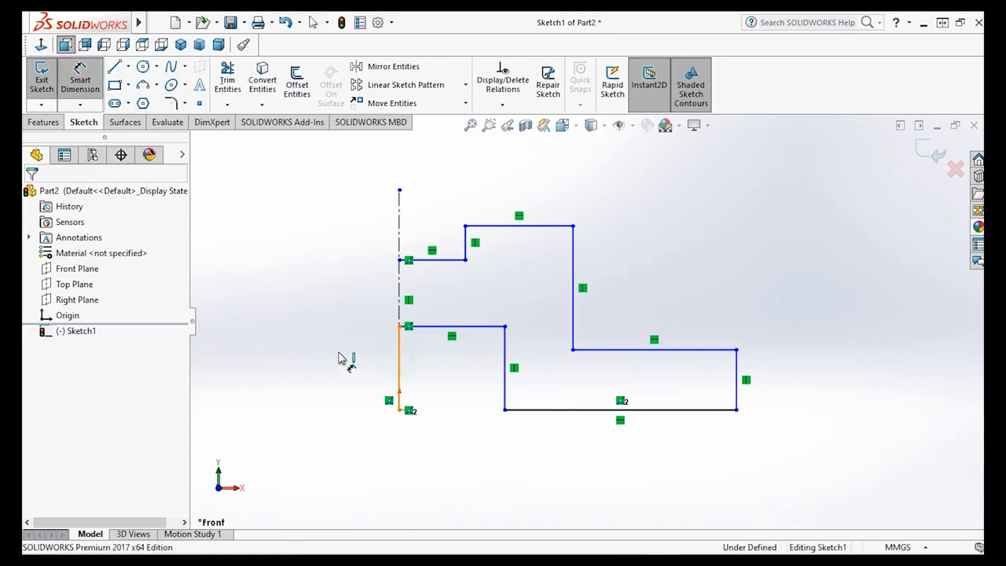
click(365, 363)
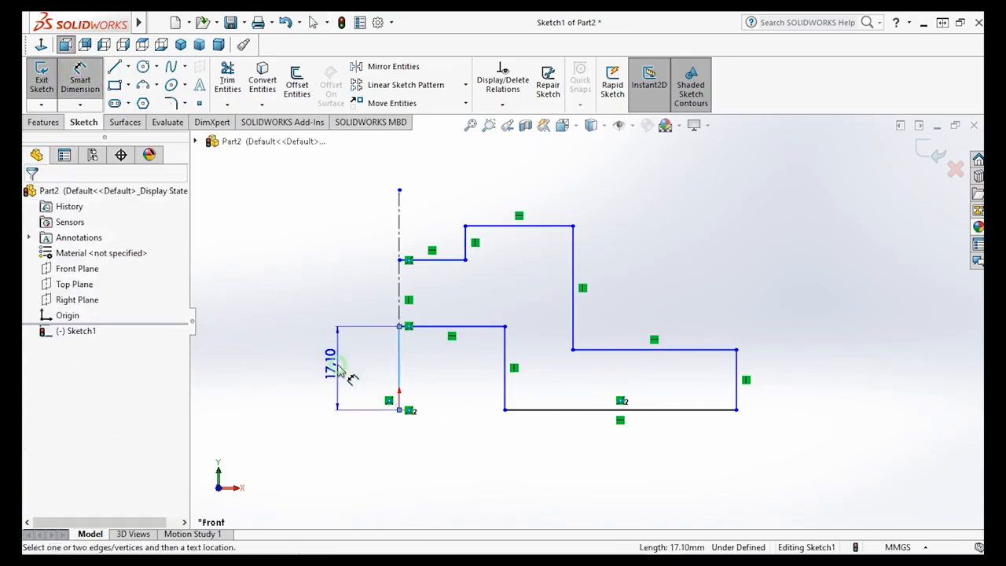
click(347, 375)
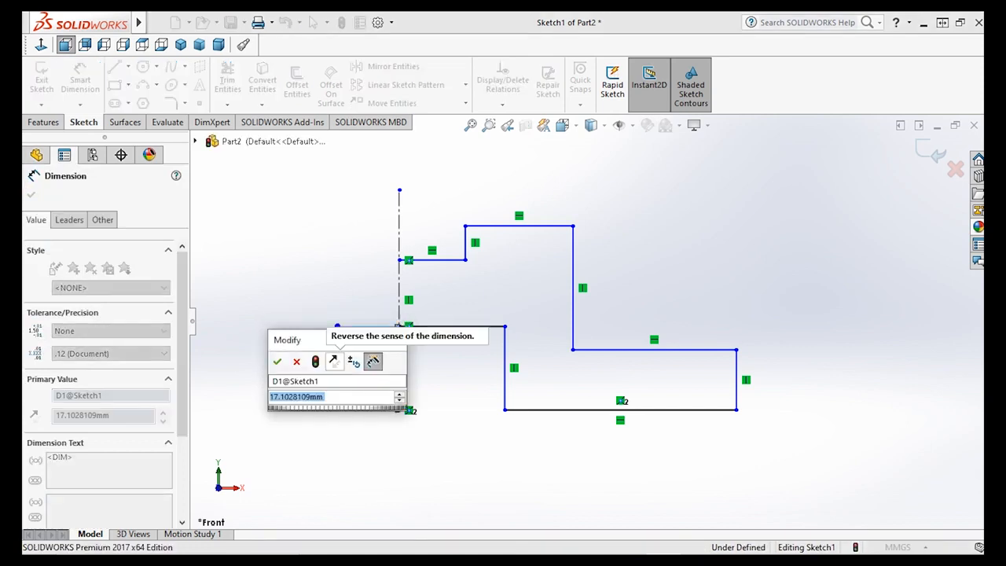
text(20)
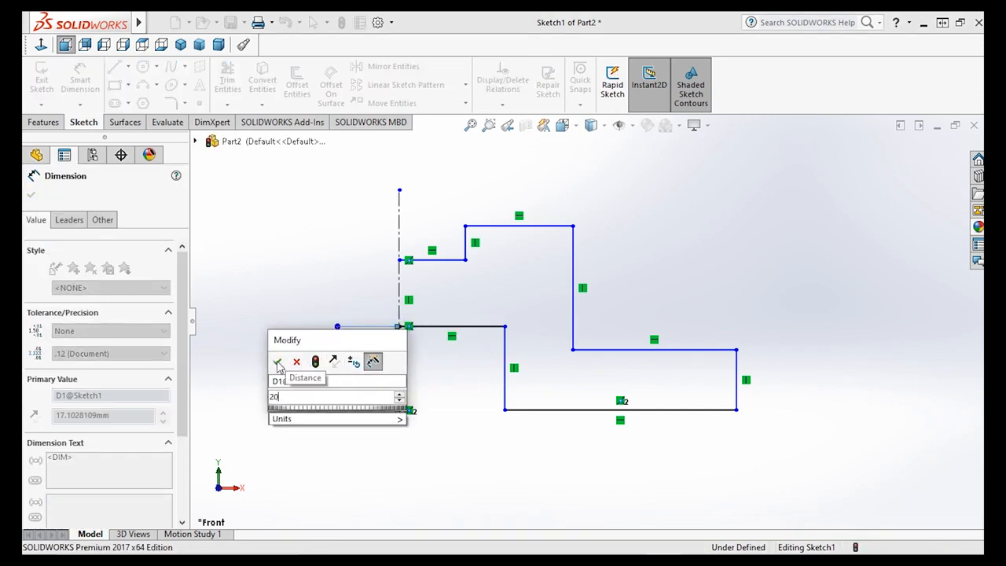
click(277, 362)
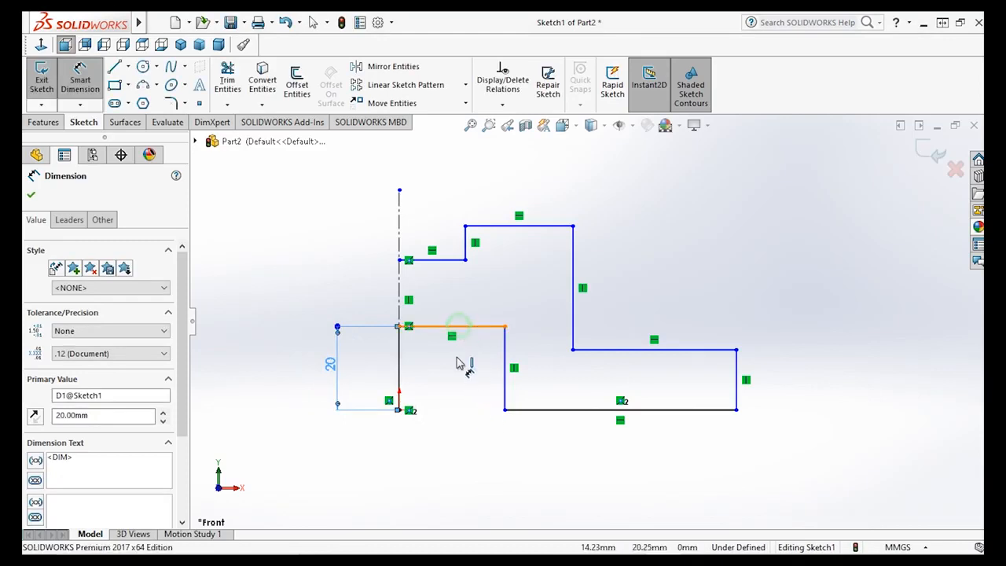
Step: Dimension the recess's horizontal top edge to 20 mm and add a driven dimension to its outer vertical edge
click(456, 387)
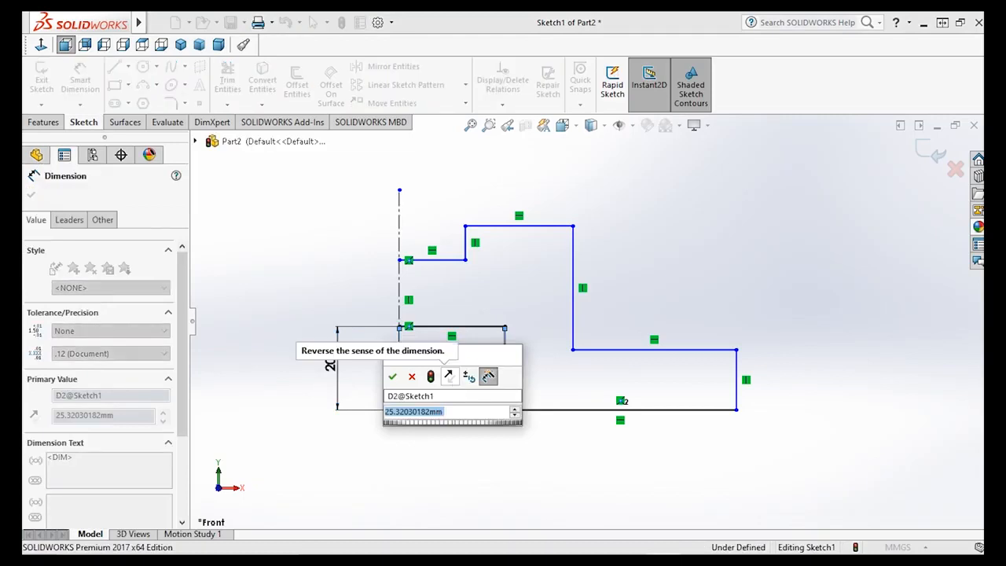
text(20)
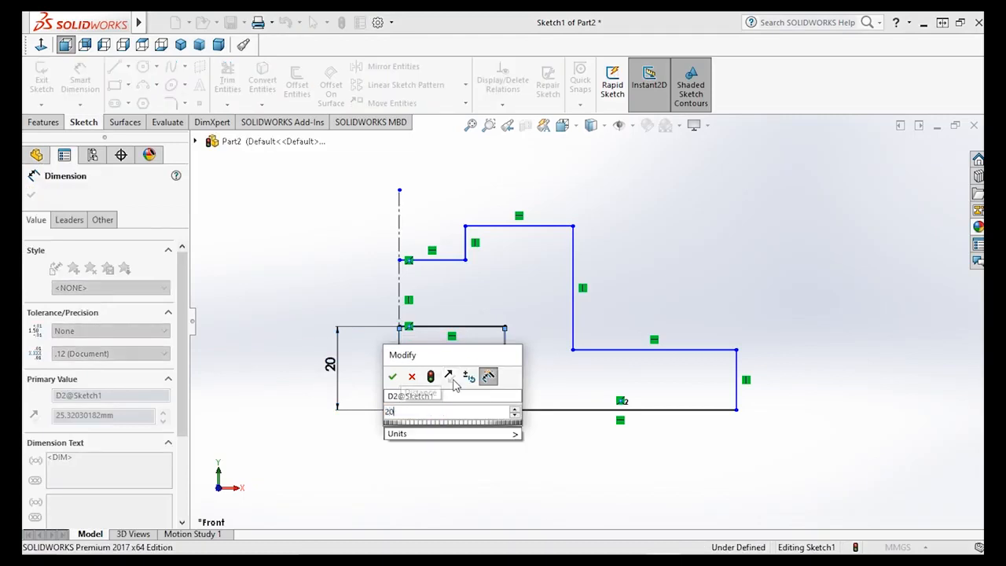
click(392, 376)
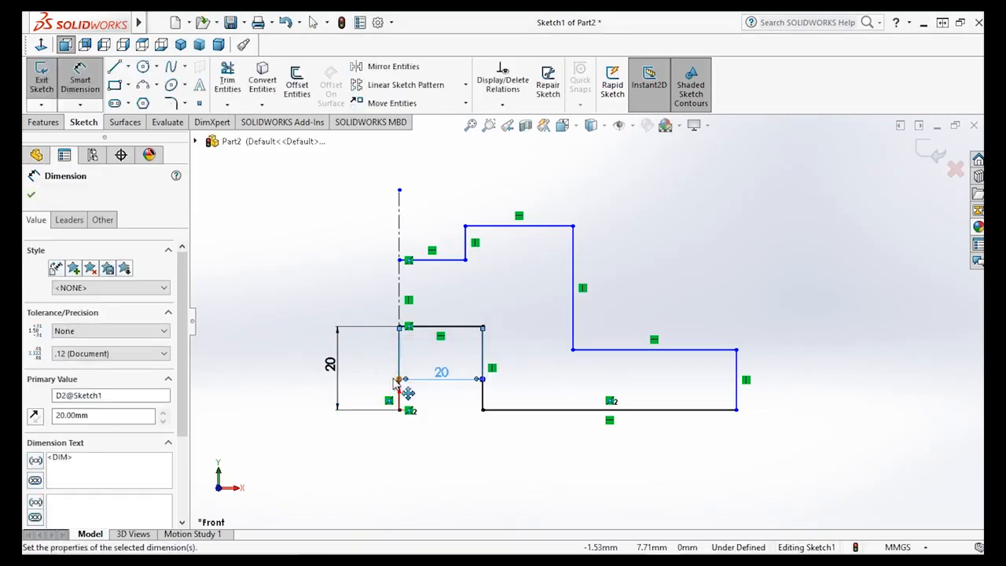
click(483, 365)
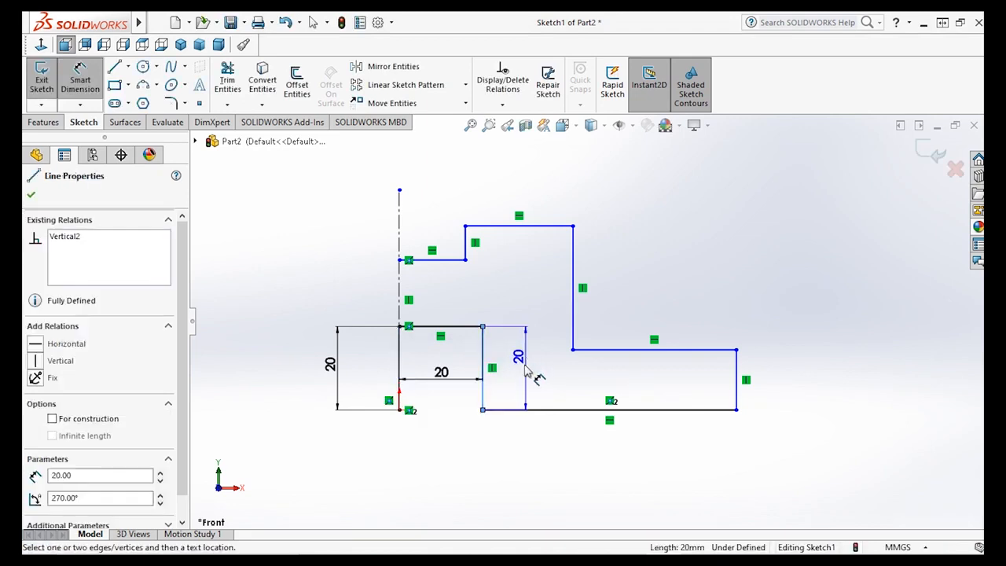
click(526, 372)
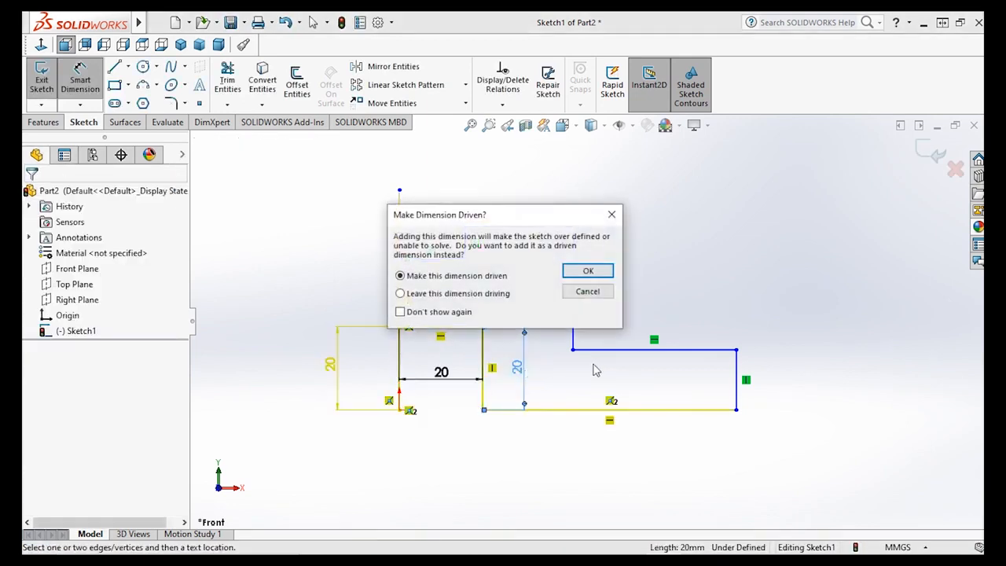
click(588, 272)
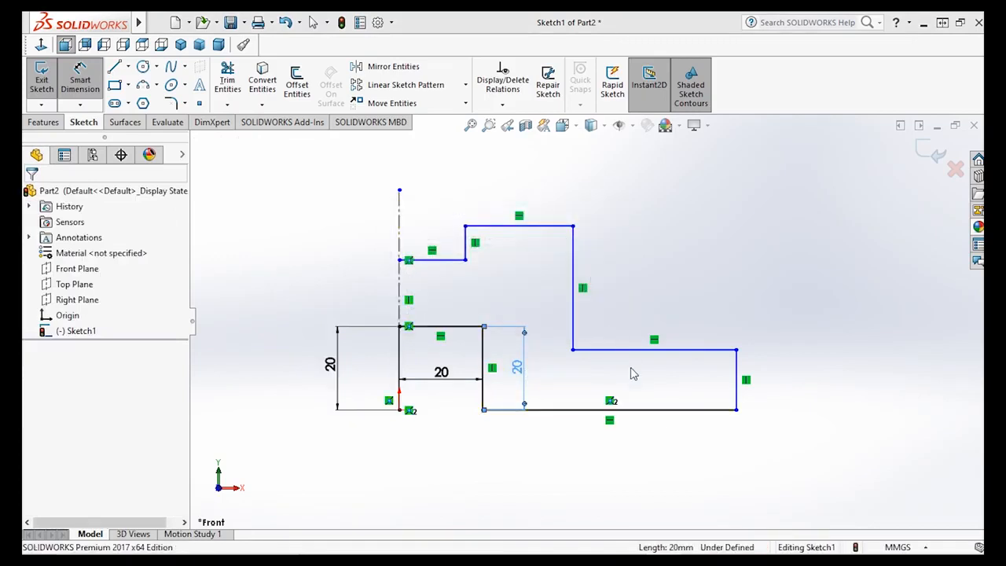
Step: Dimension the profile's horizontal bottom edge and set its length to 40 mm
click(649, 409)
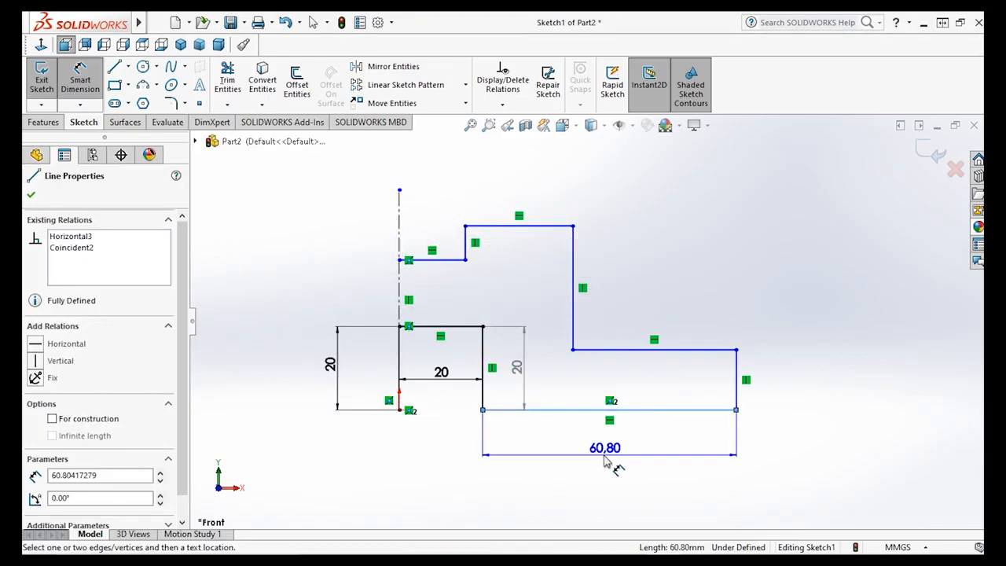
click(605, 462)
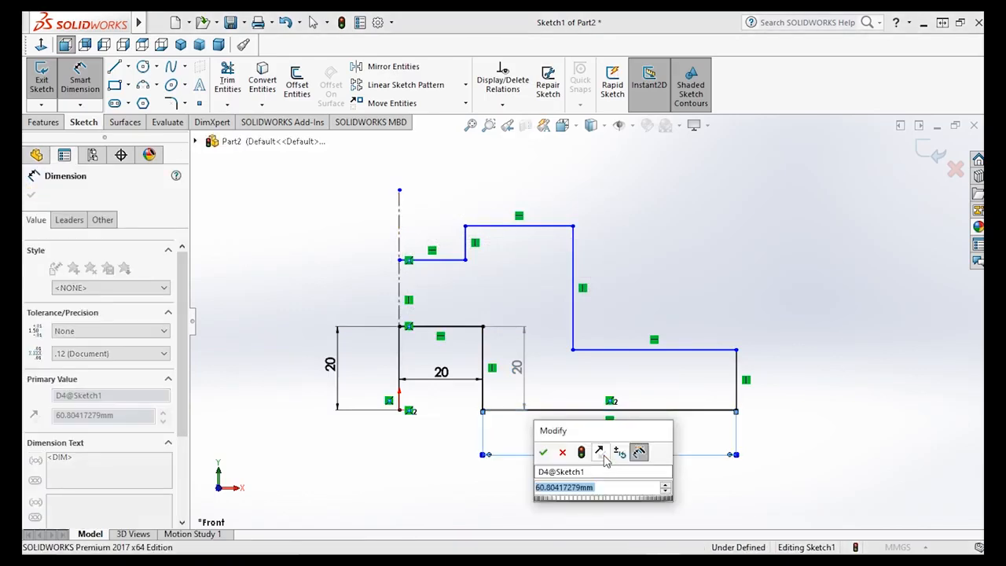
text(4)
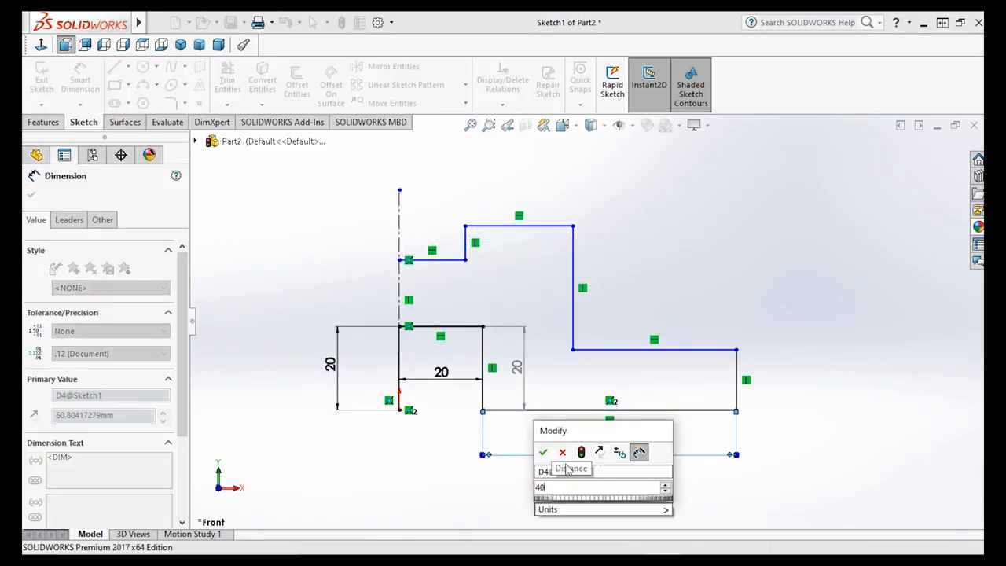
text(0)
click(542, 454)
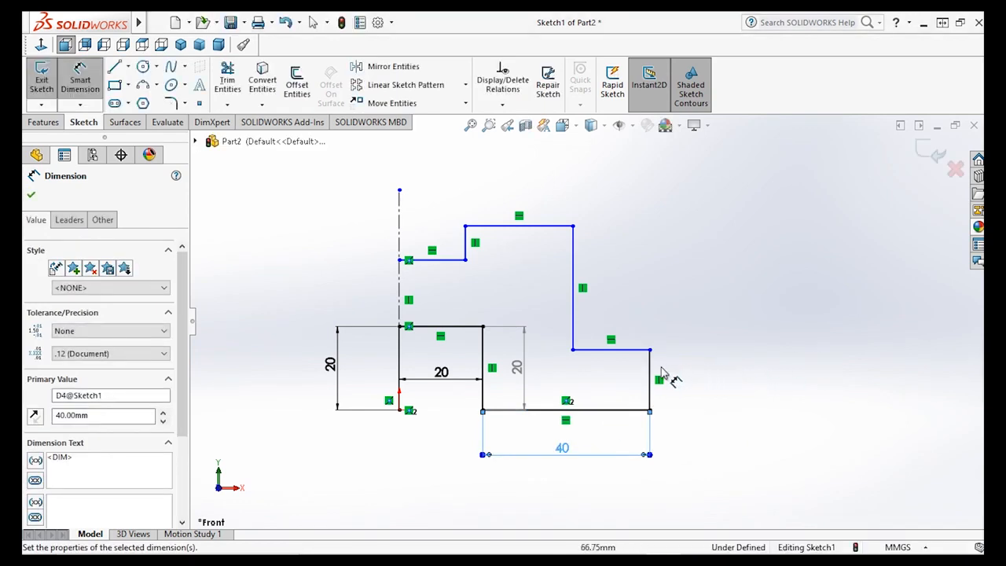
Step: Dimension the short outer vertical edge of the profile's base flange and set it to 10 mm
click(690, 381)
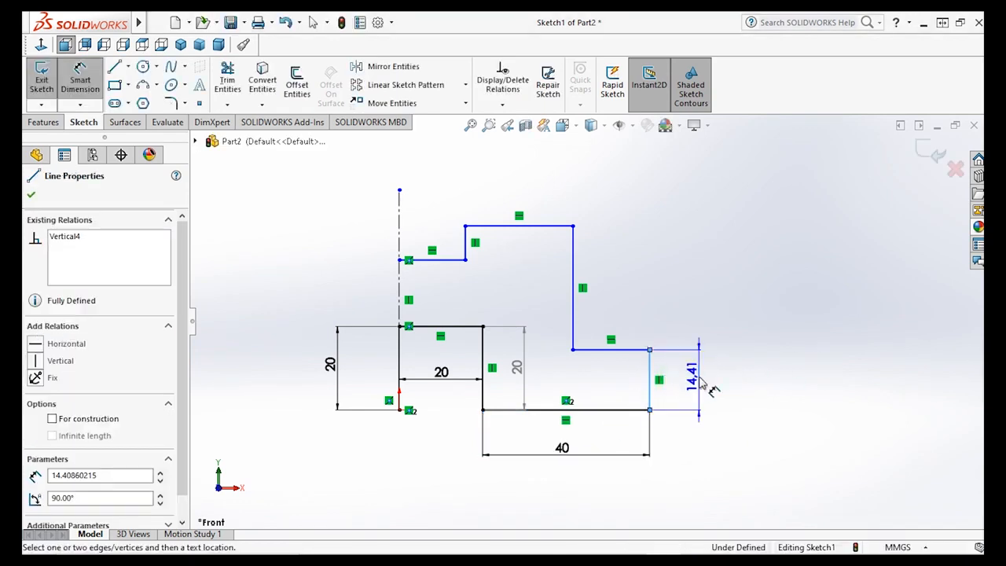
click(699, 383)
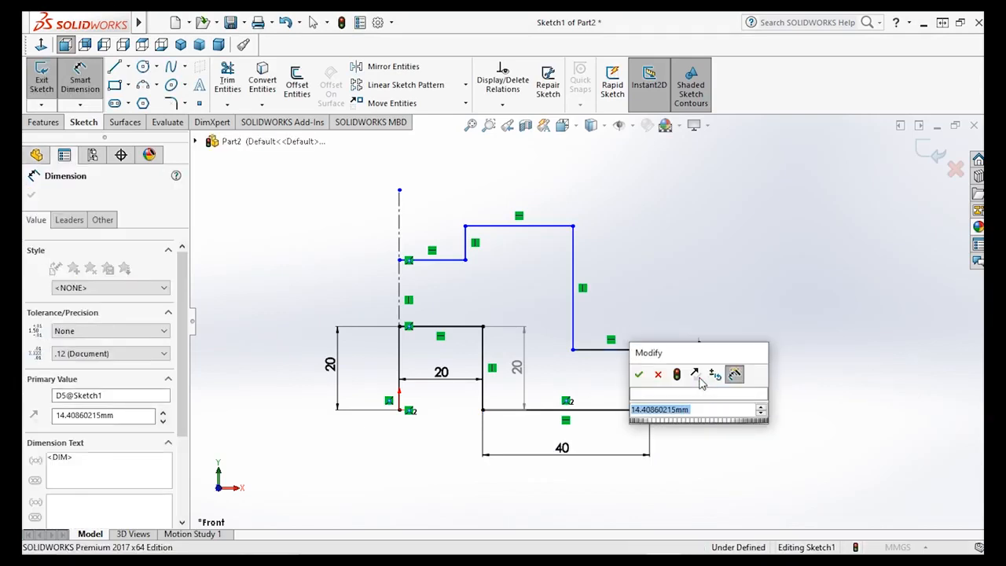
text(10)
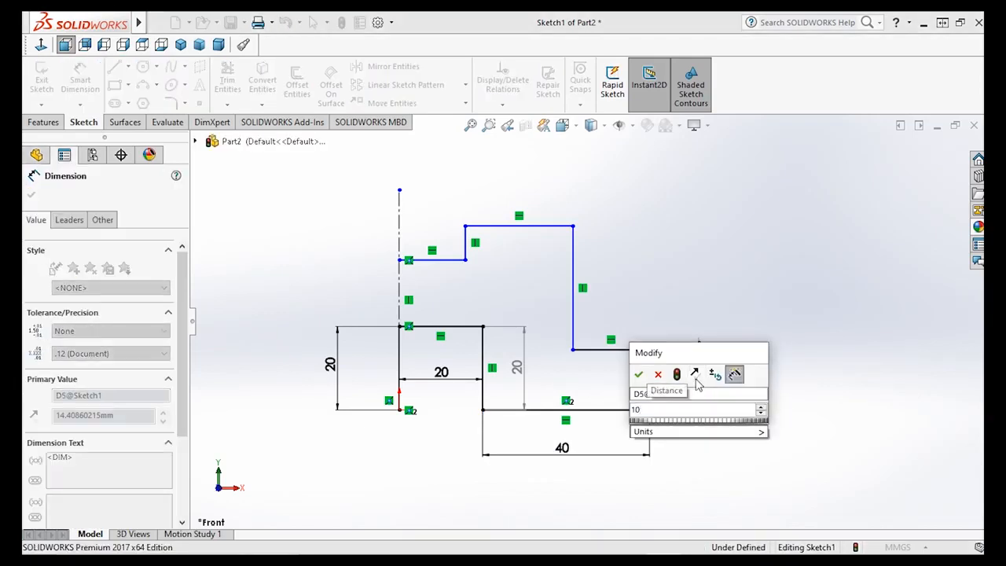
click(638, 374)
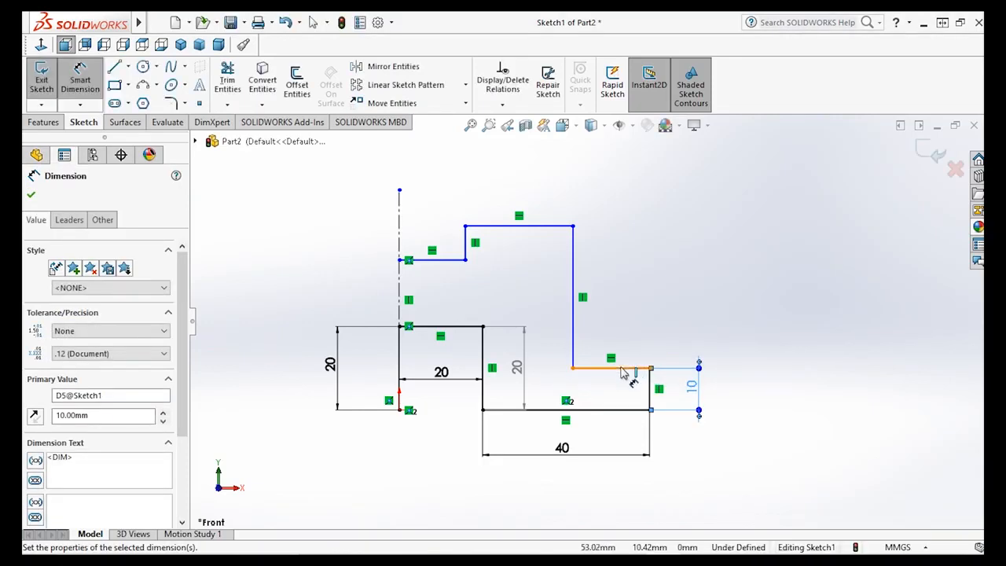
Step: Dimension the horizontal top edge of the base flange and set its length to 25 mm
click(638, 355)
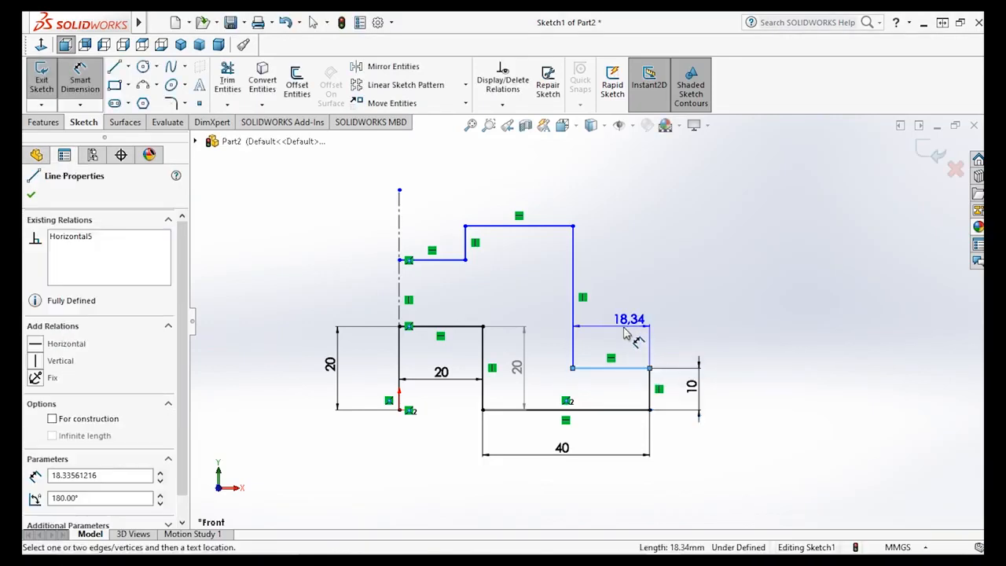
click(620, 336)
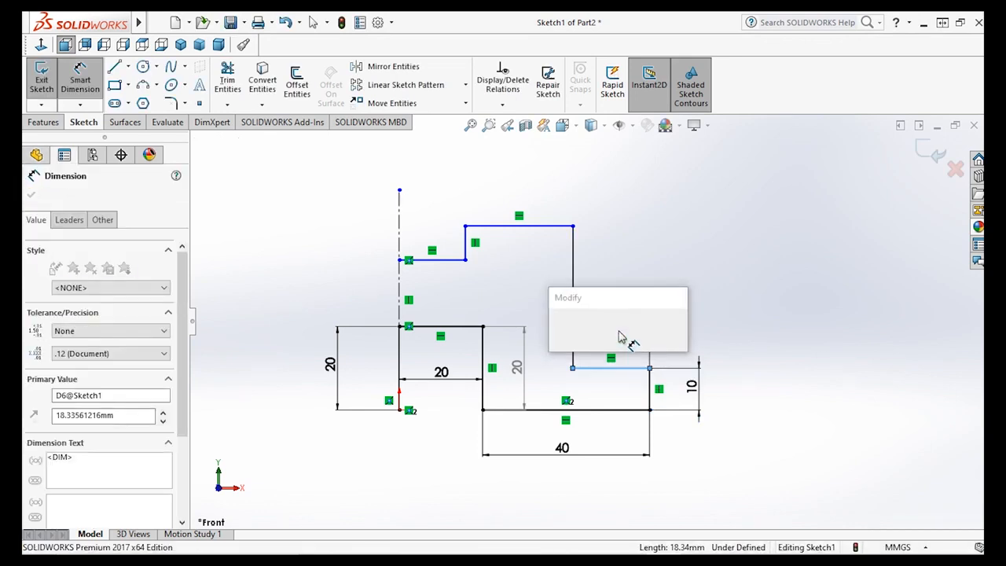
text(25)
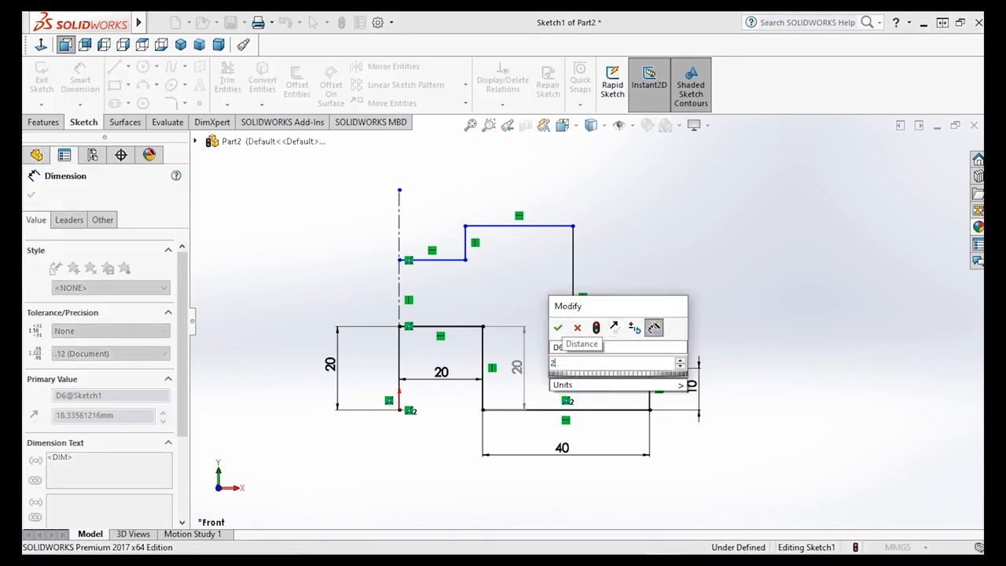
click(558, 328)
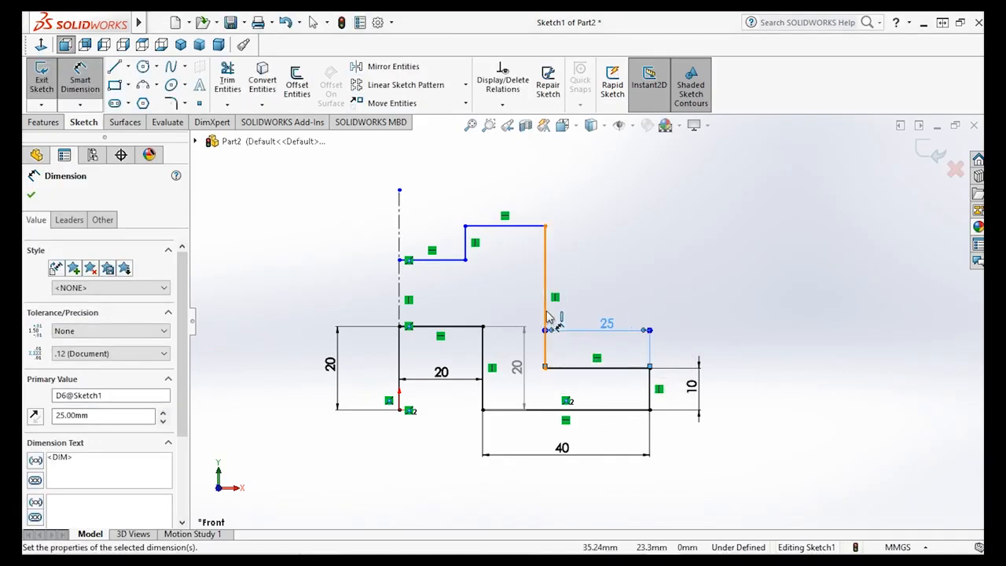
Step: Dimension the tall vertical edge rising from the base flange and set its length to 40 mm
click(545, 307)
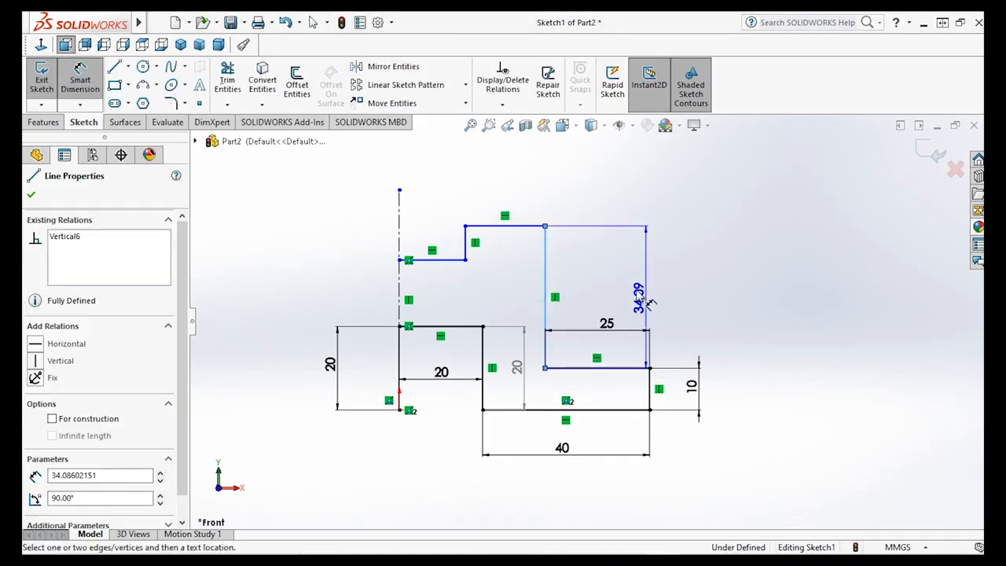
click(595, 297)
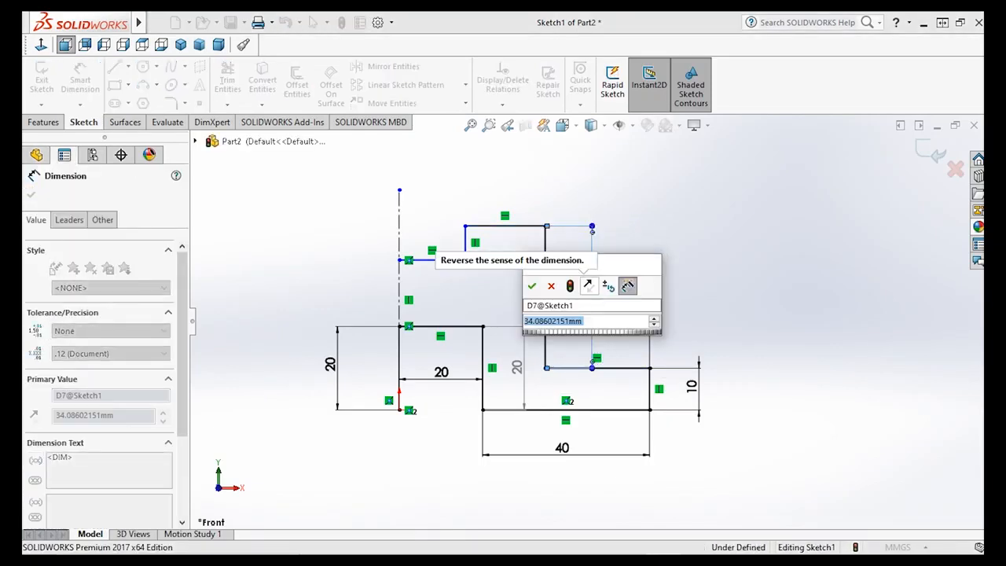
text(40)
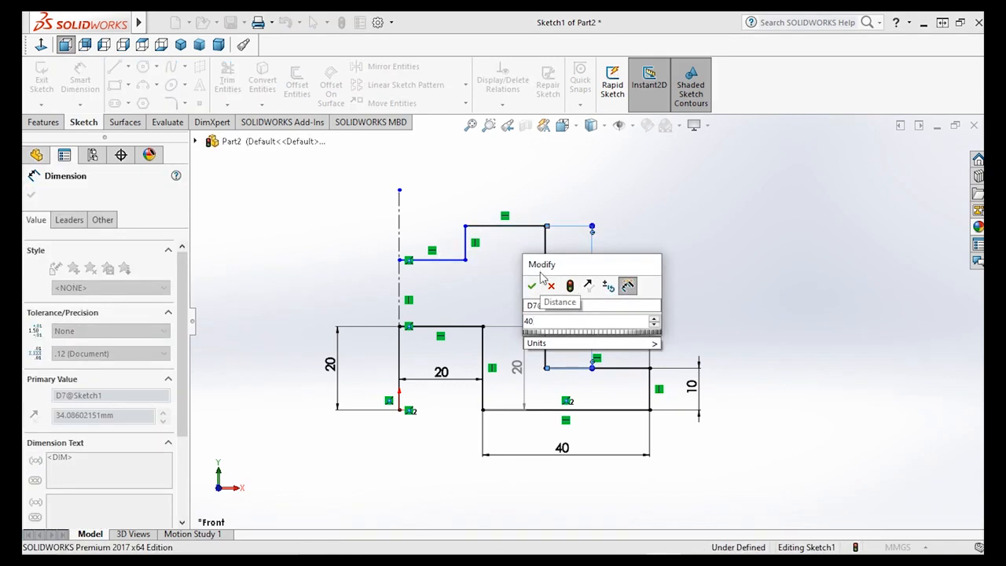
click(532, 287)
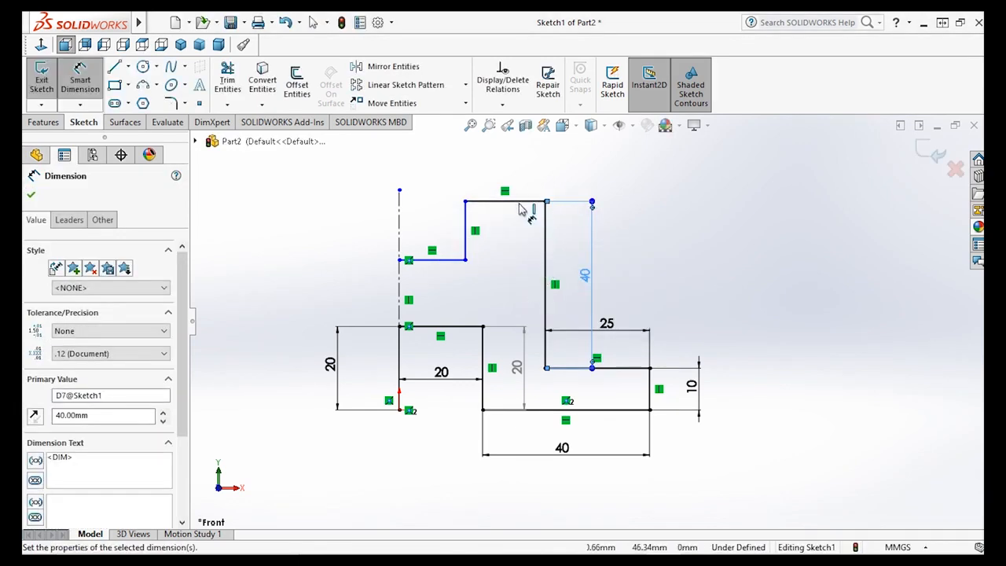
Step: Dimension the profile's uppermost horizontal edge and set its length to 20 mm
click(523, 201)
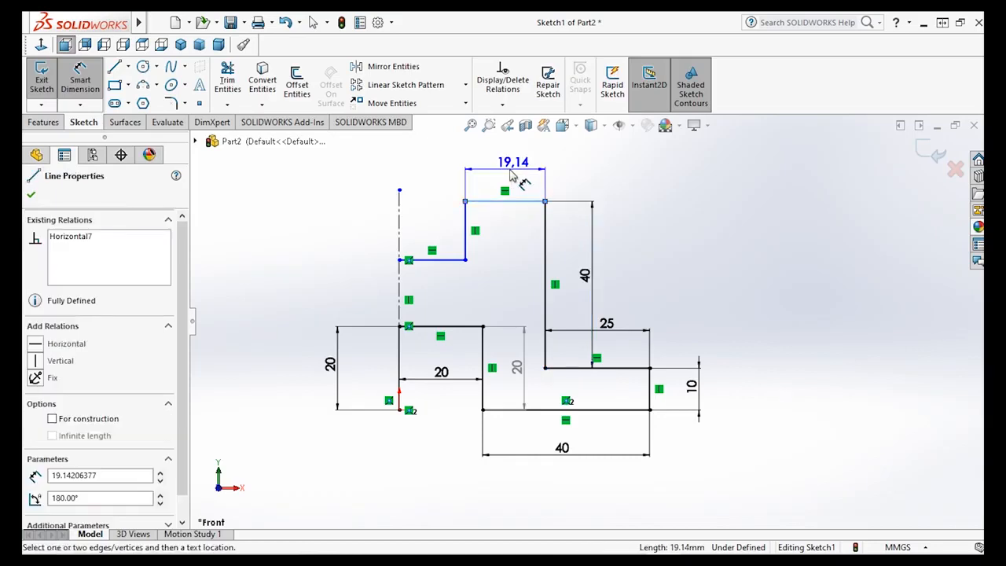
click(509, 174)
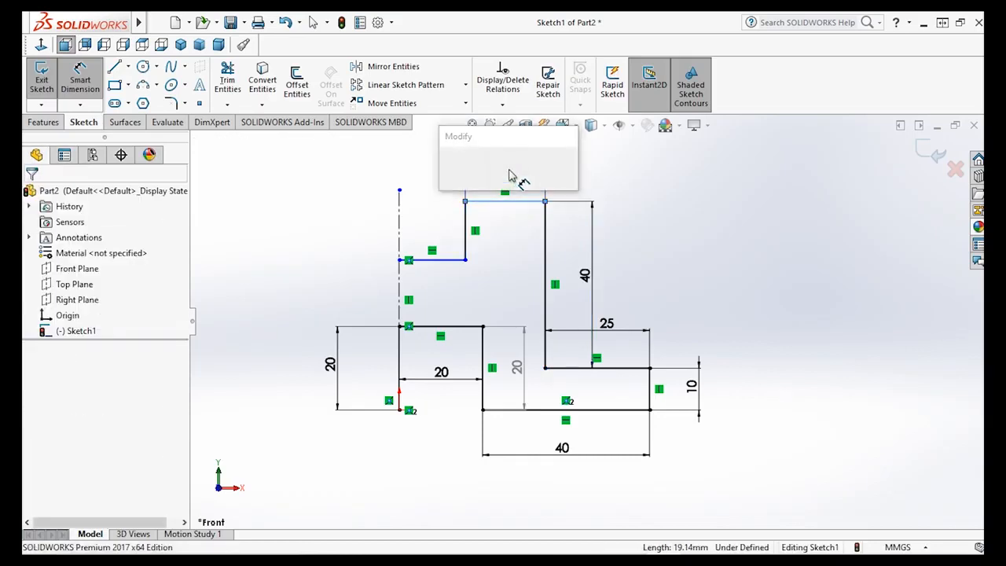
text(2)
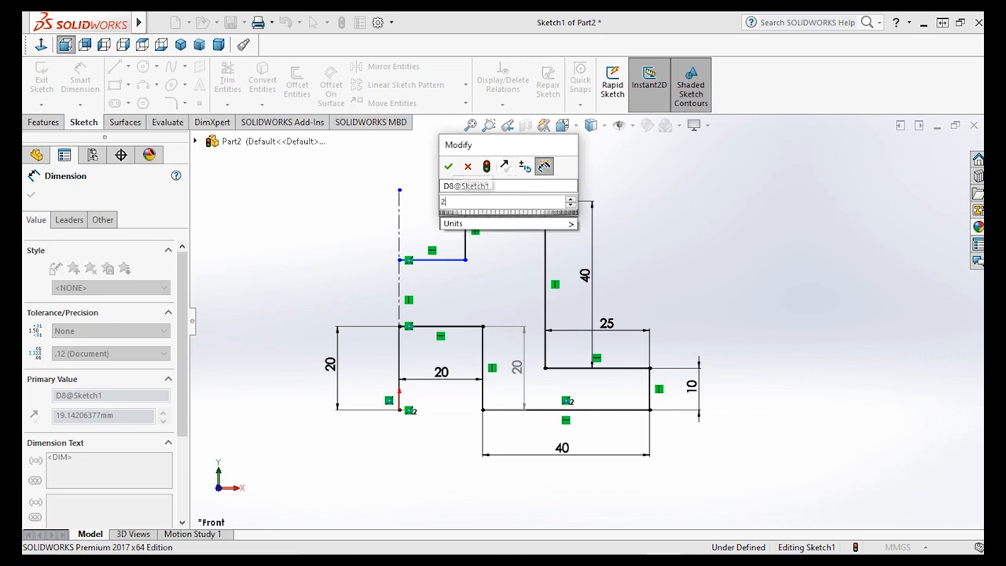
text(0)
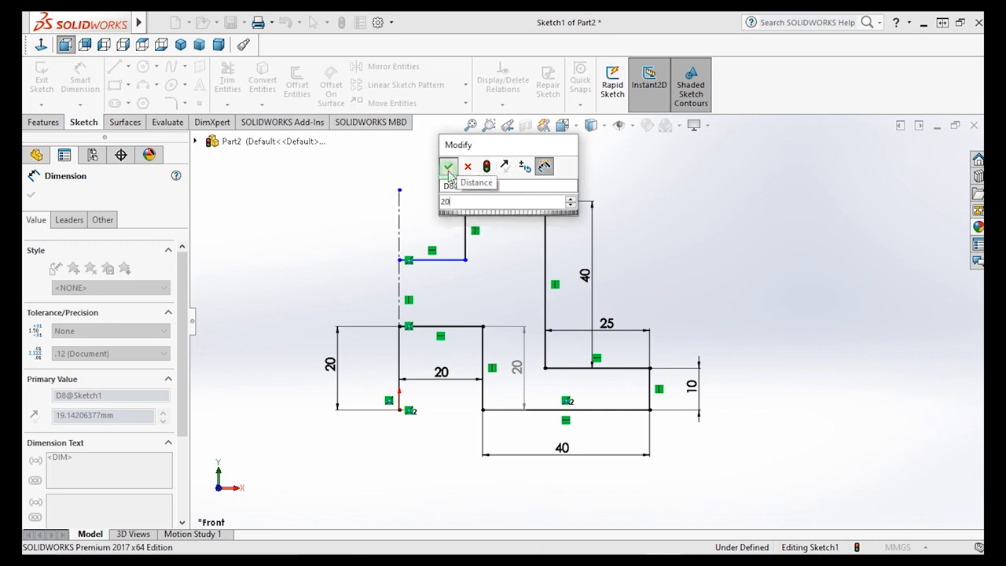
click(448, 167)
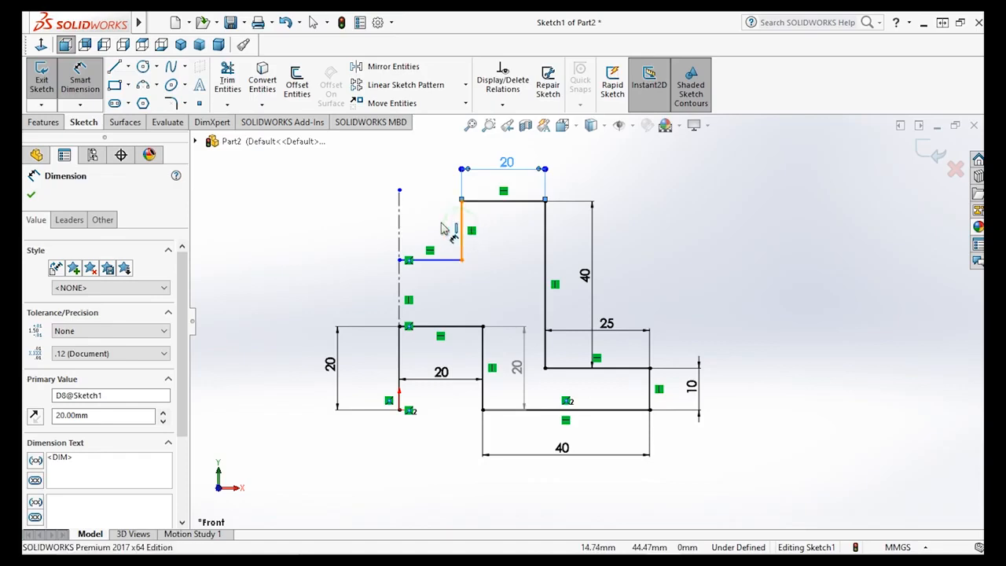
Step: Dimension the short vertical edge of the upper notch and set it to 10 mm
click(442, 228)
click(445, 228)
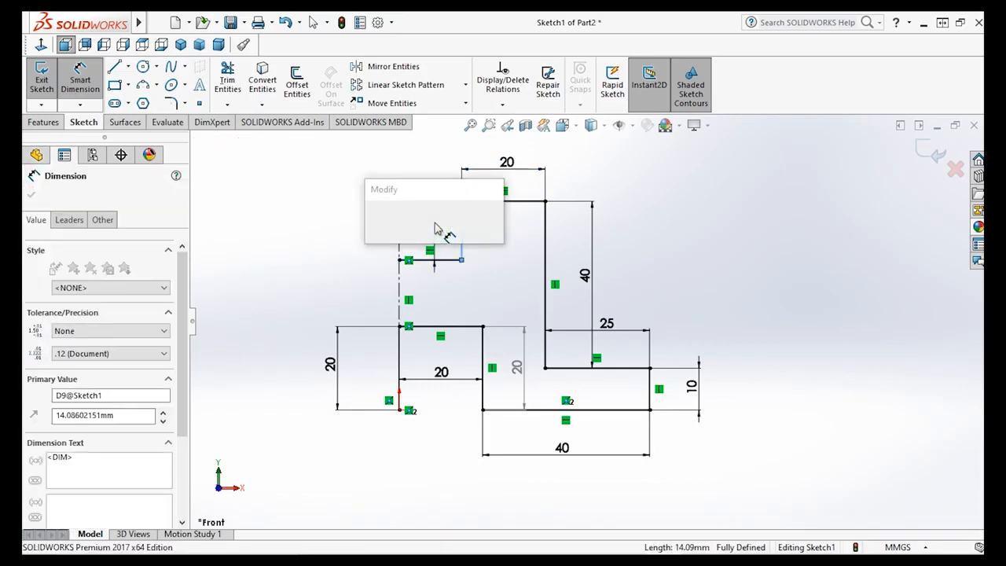
text(10)
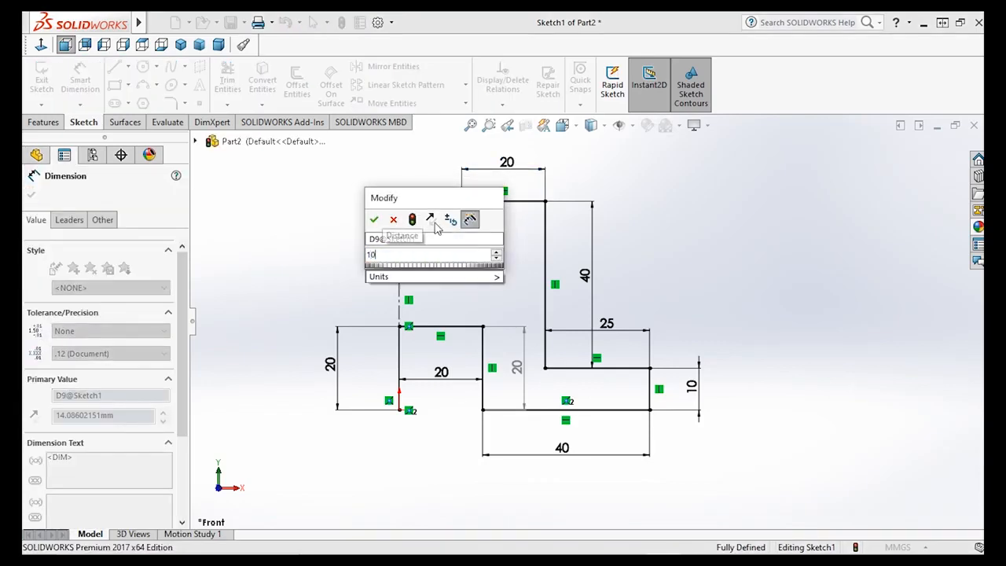
click(374, 220)
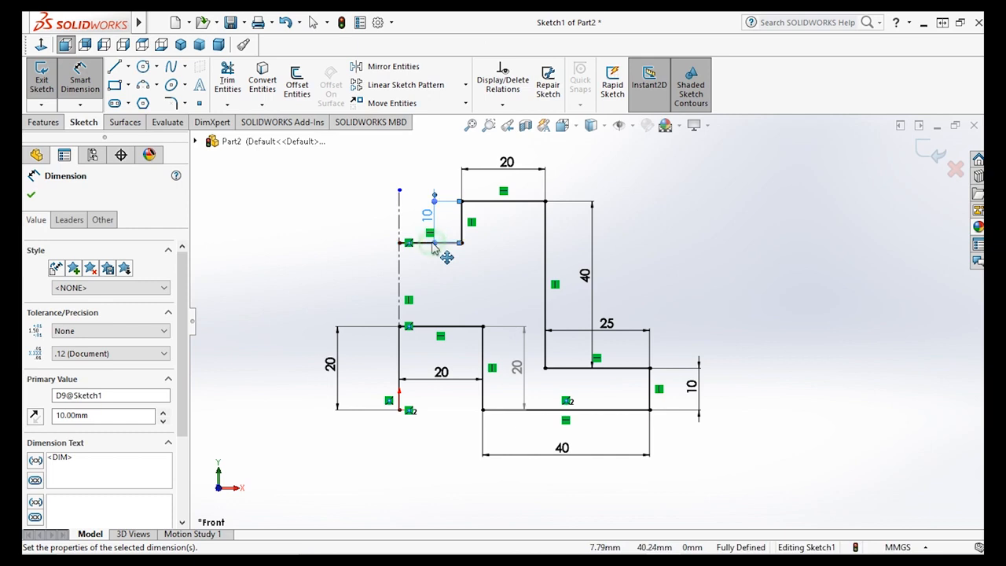
key(Escape)
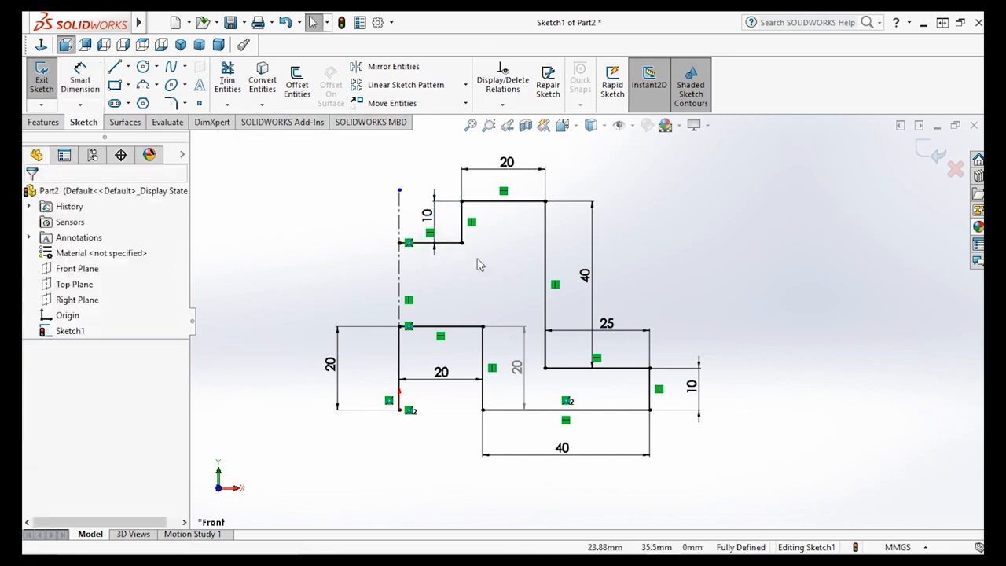
Step: Add a driven dimension to the horizontal edge of the upper notch beside the centerline
click(88, 79)
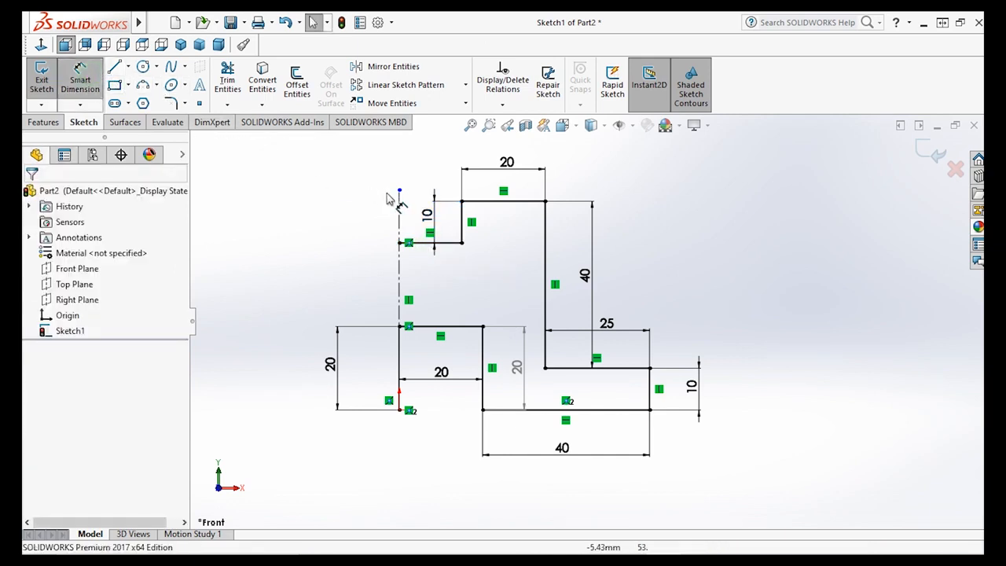
click(427, 256)
click(430, 269)
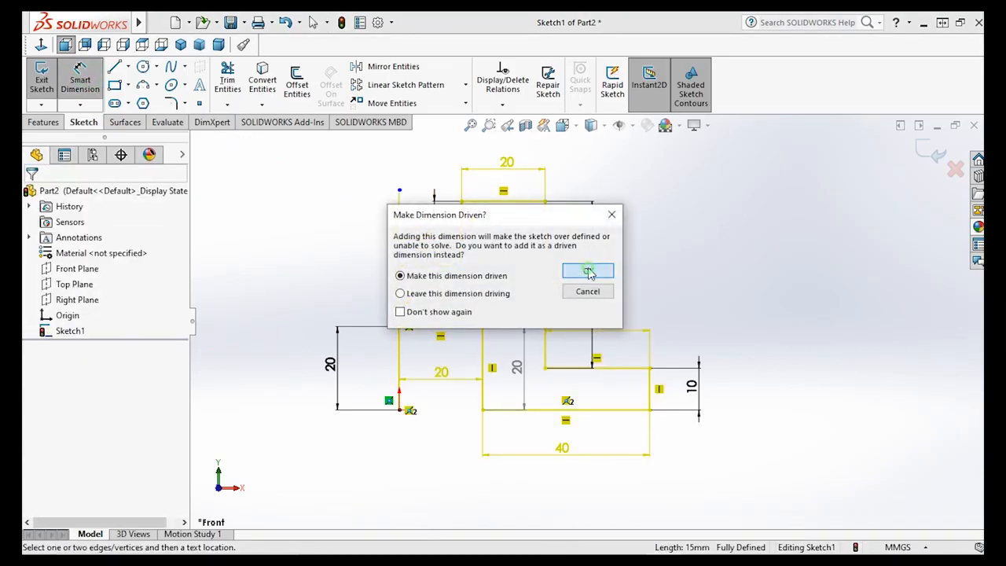
click(590, 271)
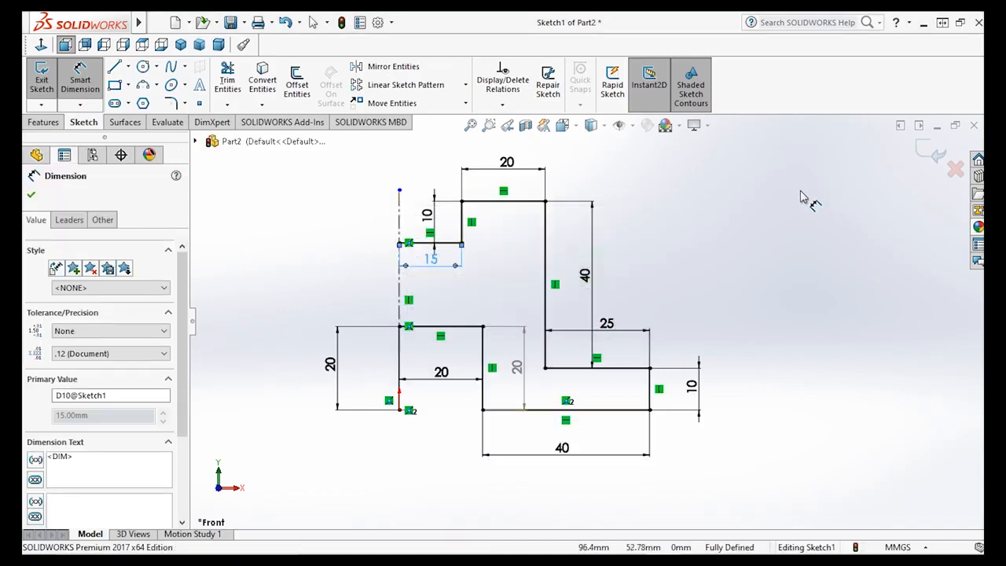
Step: Mirror the nine connected outline lines, from the upper notch around to the recess's horizontal top edge, about the vertical centerline, keeping the originals
scroll(747, 267, up, 3)
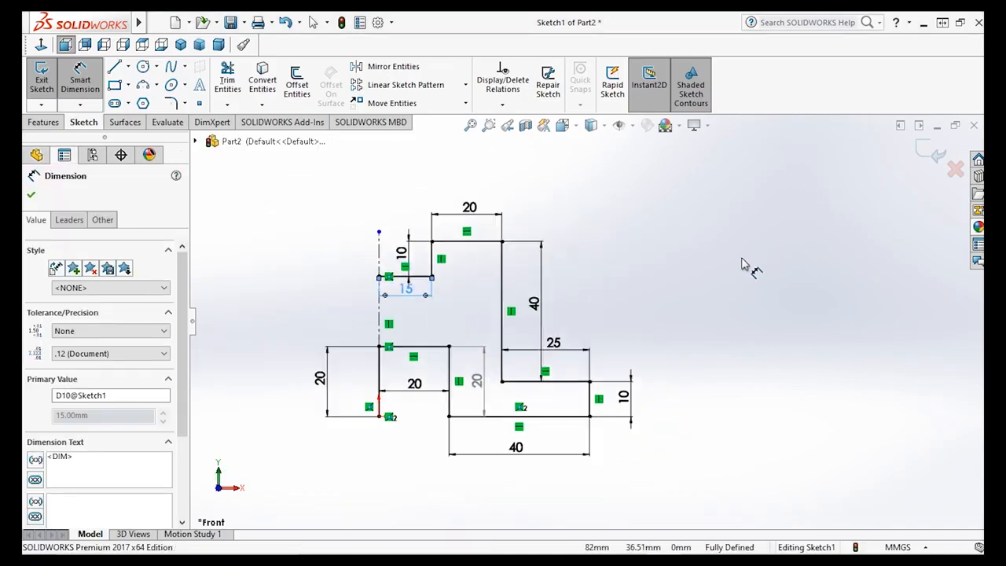
click(393, 66)
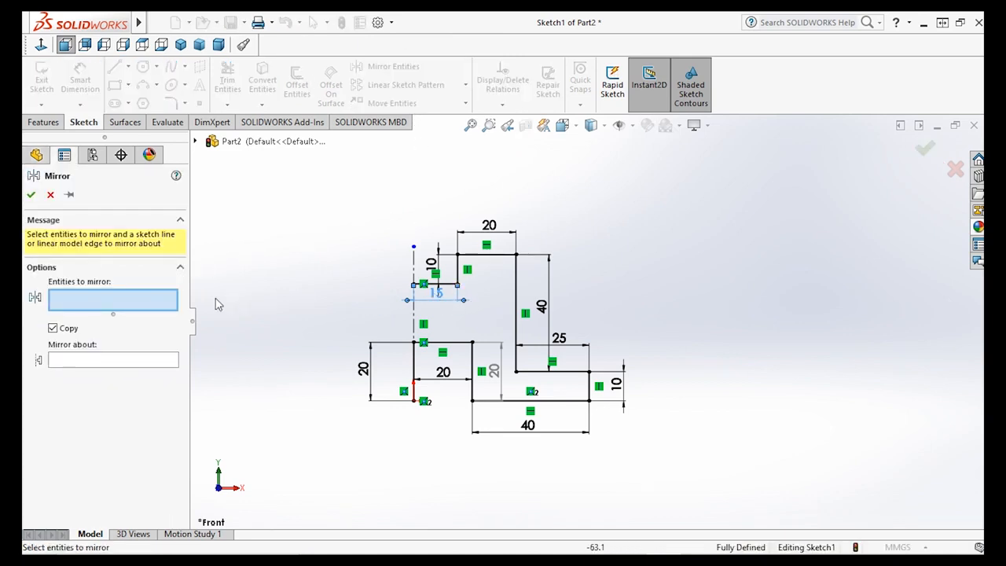
click(444, 289)
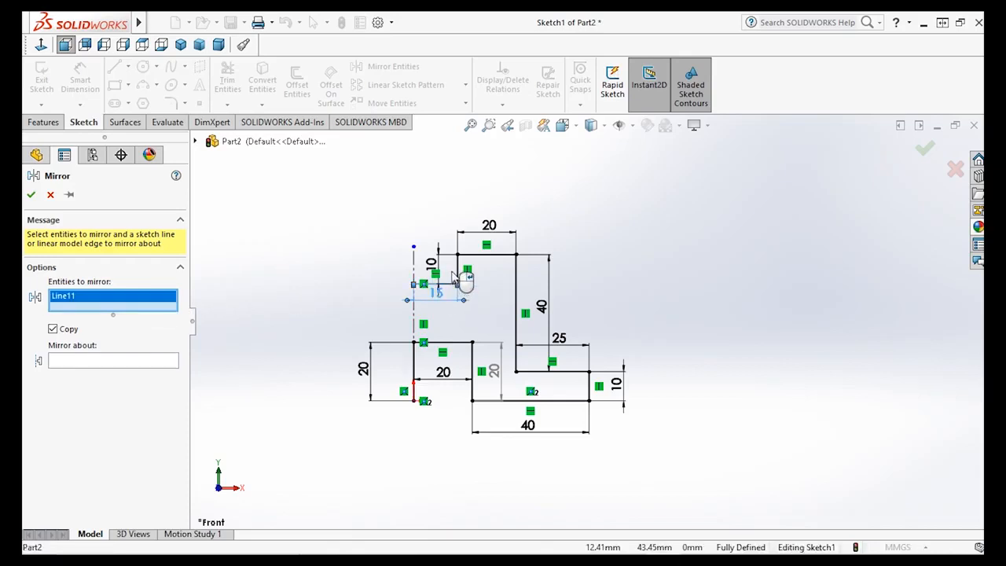
click(456, 271)
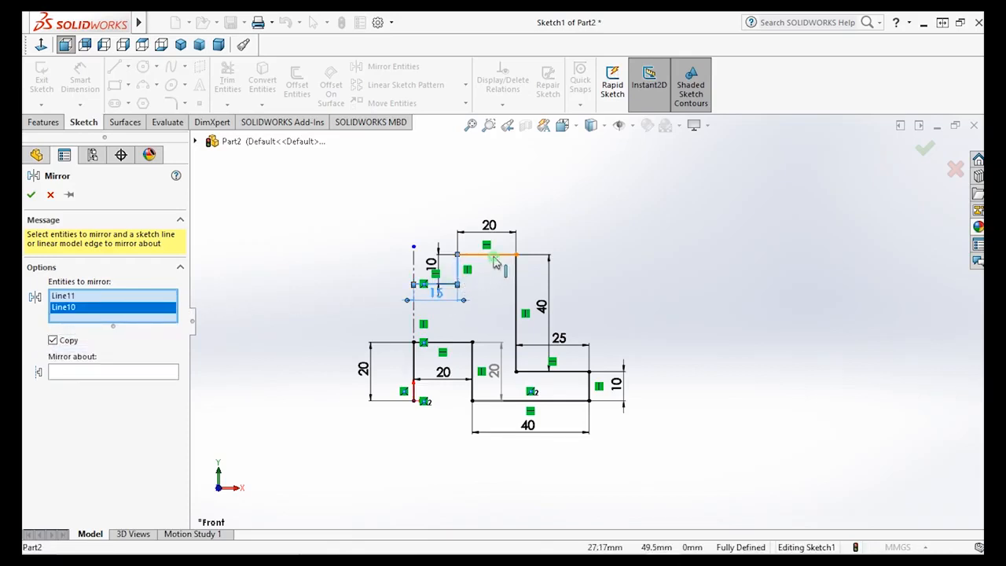
click(494, 256)
click(516, 299)
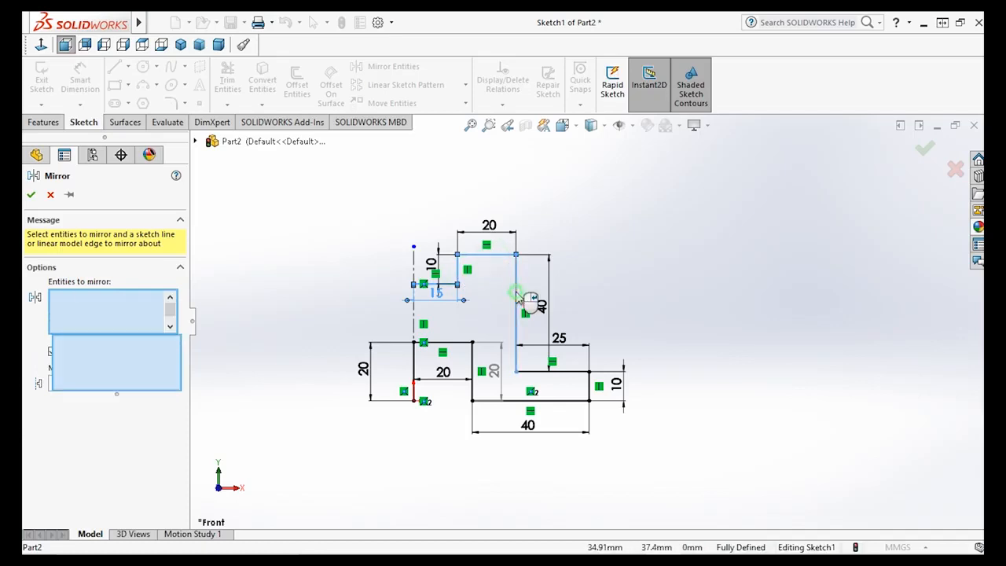
click(564, 373)
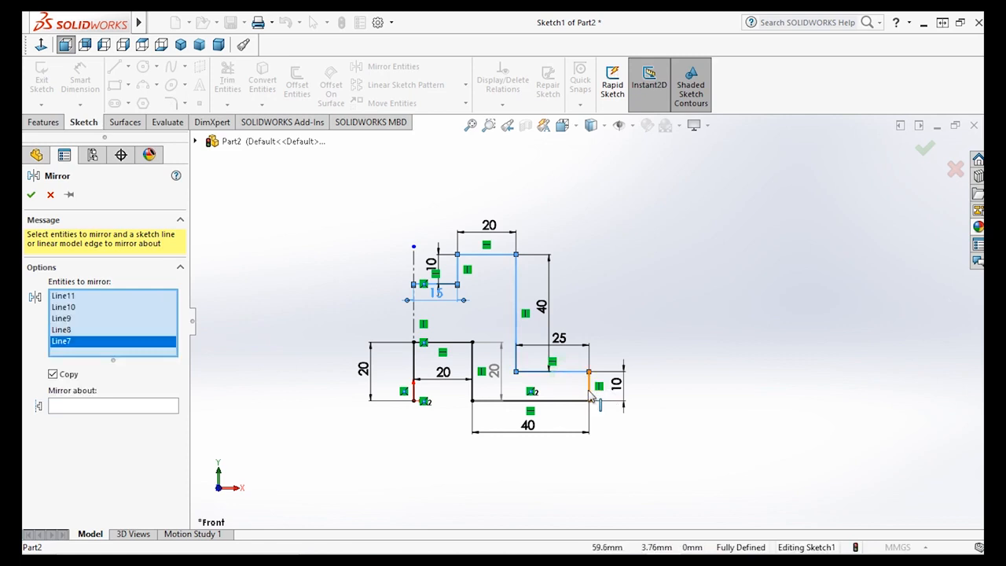
click(589, 393)
click(567, 401)
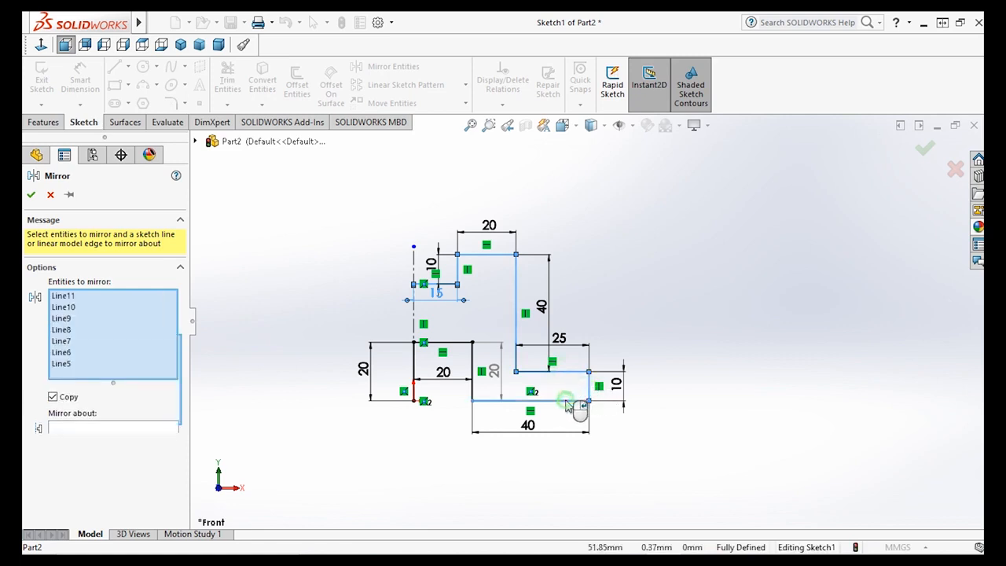
click(472, 367)
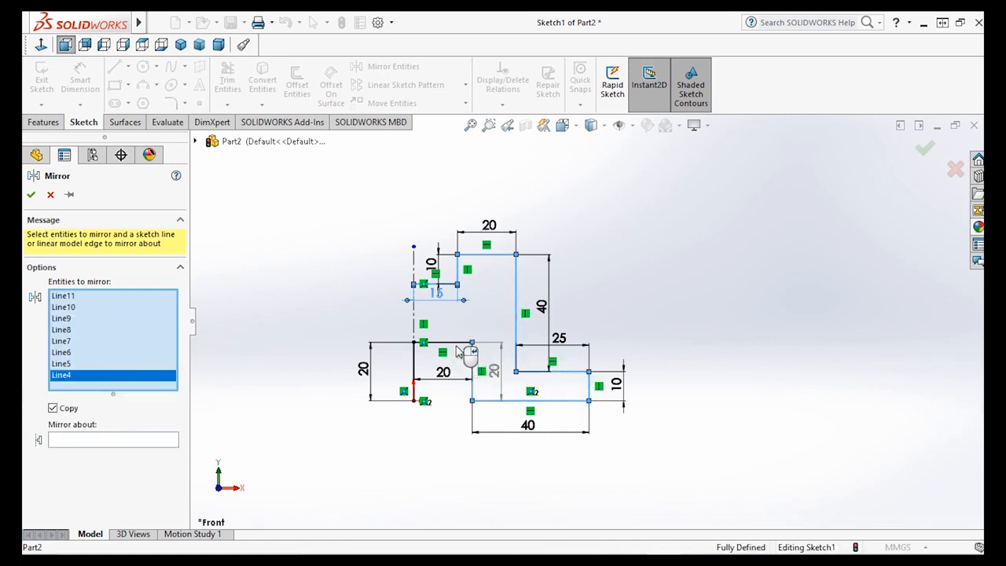
click(457, 344)
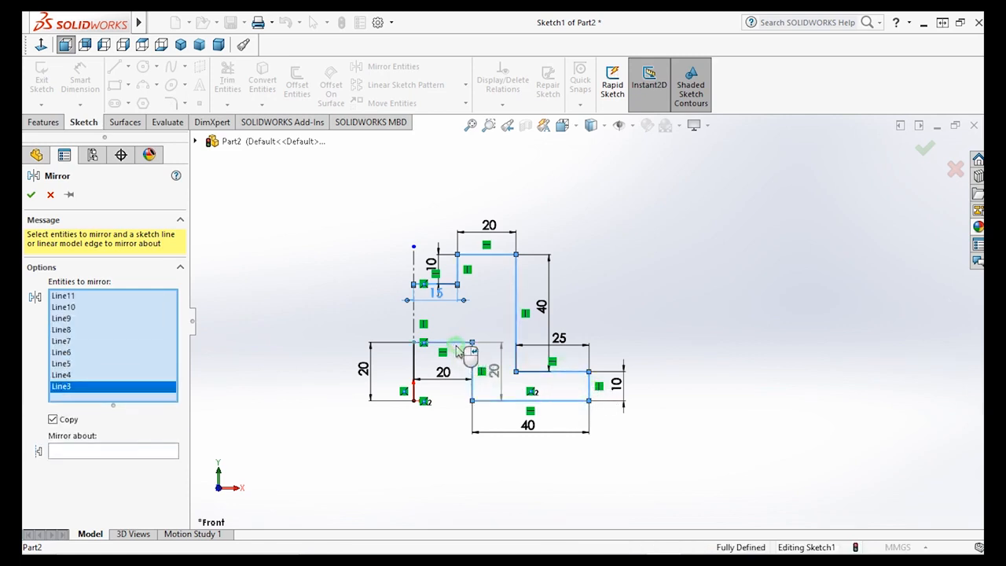
click(143, 454)
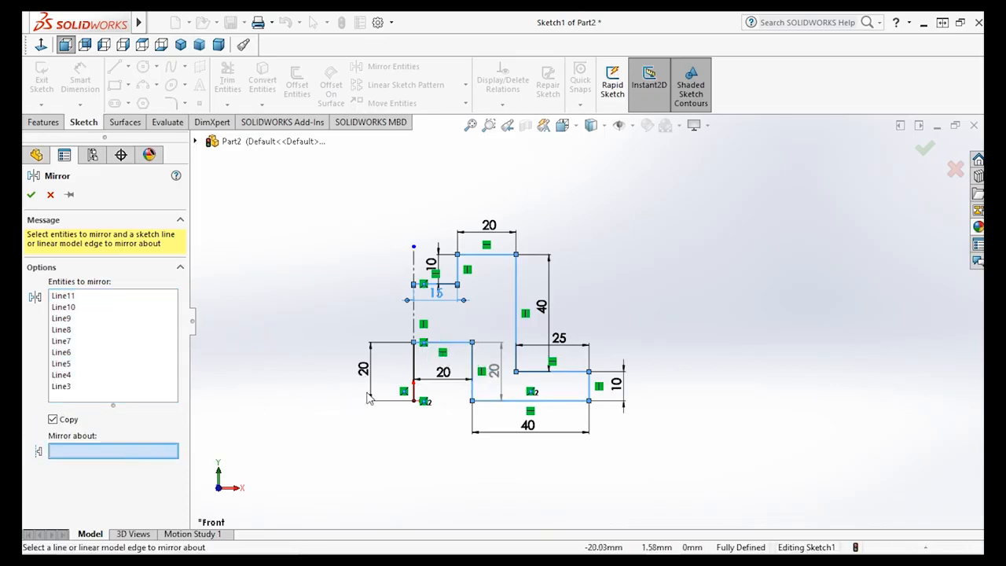
click(415, 324)
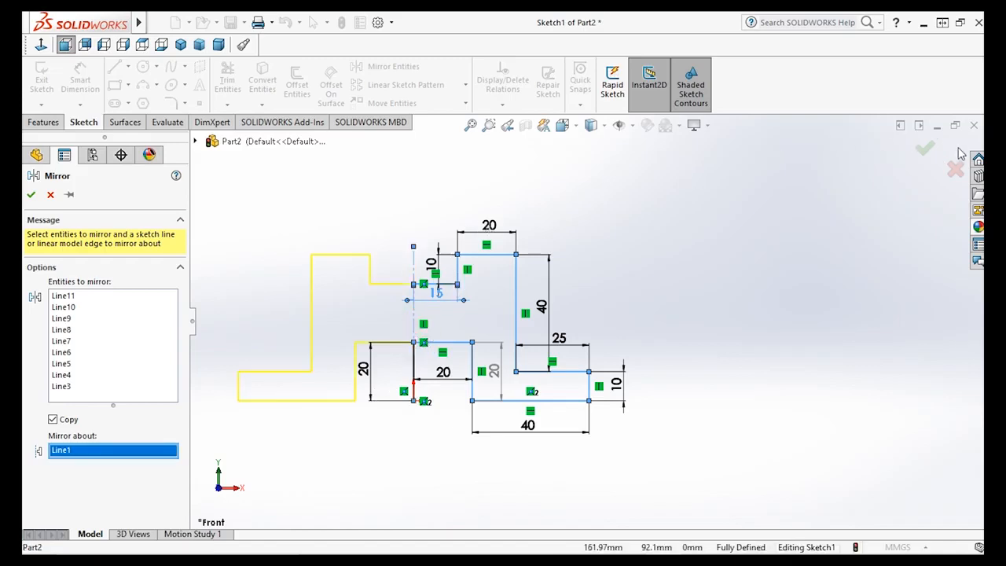
click(923, 154)
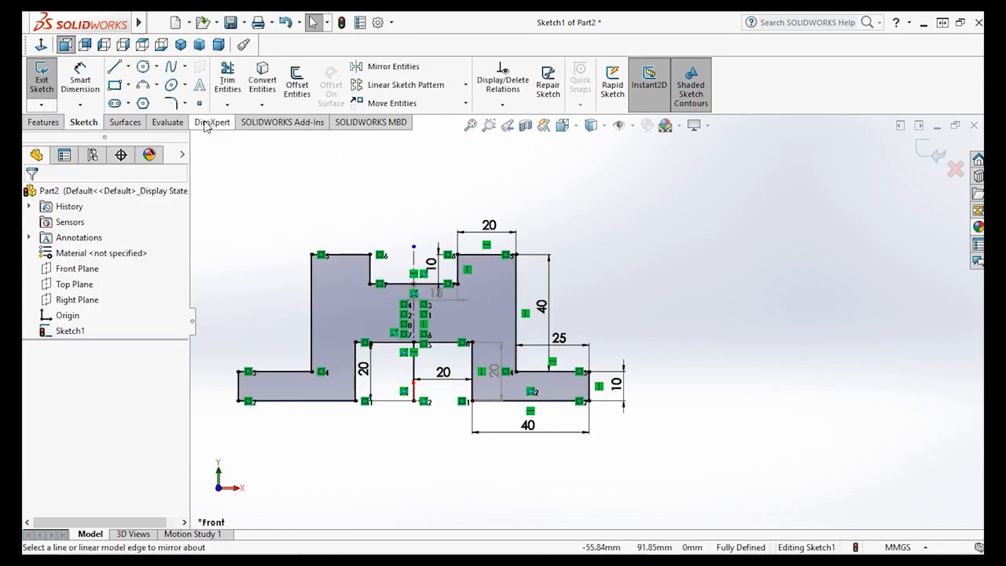
Step: Power-trim the leftover vertical line running from the origin up to the middle of the lower recess
click(226, 79)
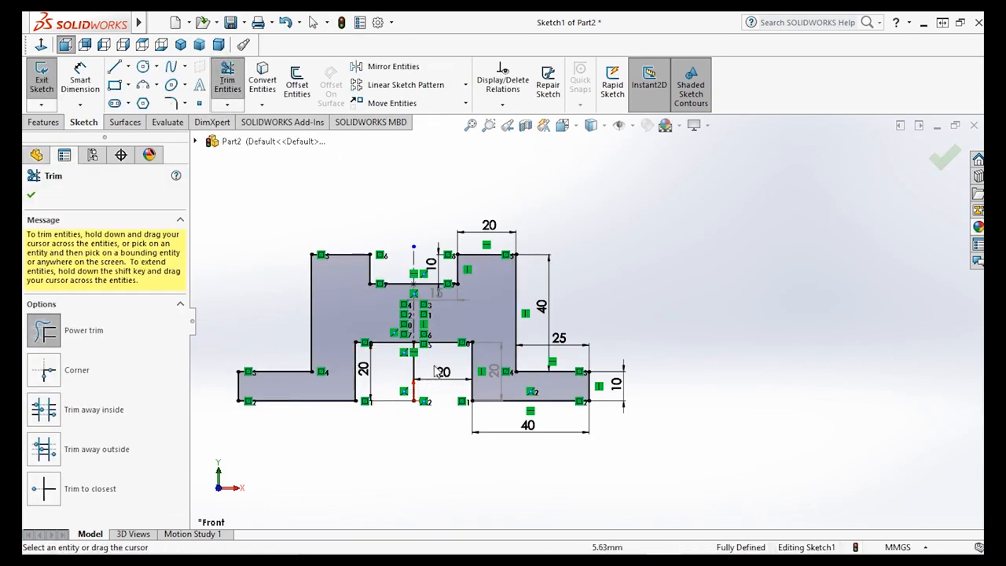
drag(431, 364, 403, 374)
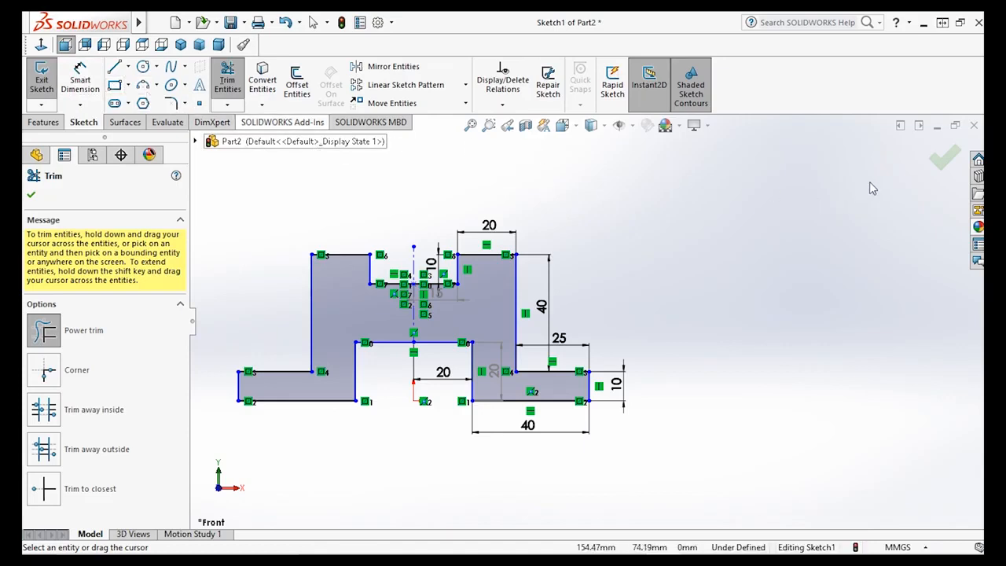
click(942, 162)
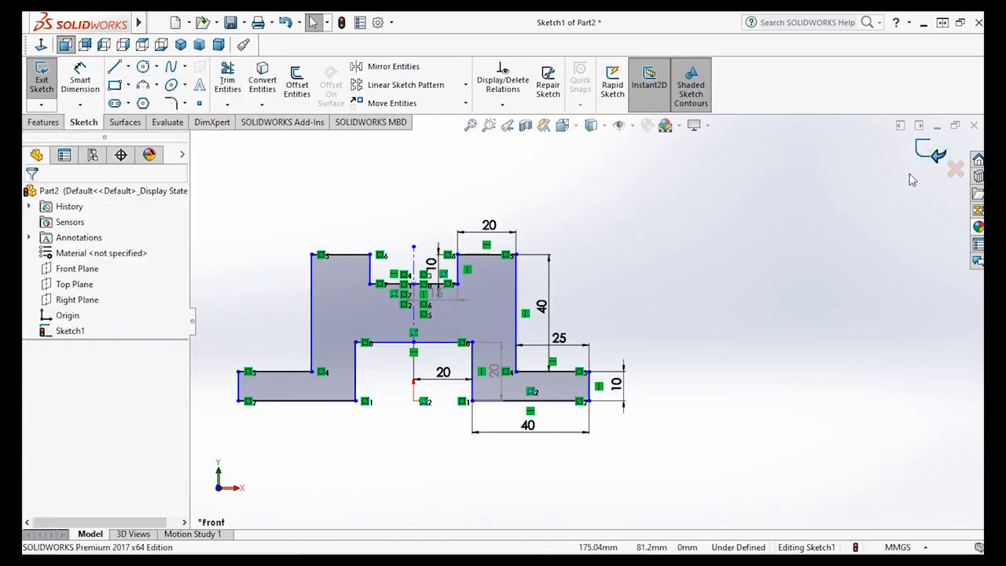
Step: Exit the mirrored profile sketch and bring up the solid feature commands
click(181, 45)
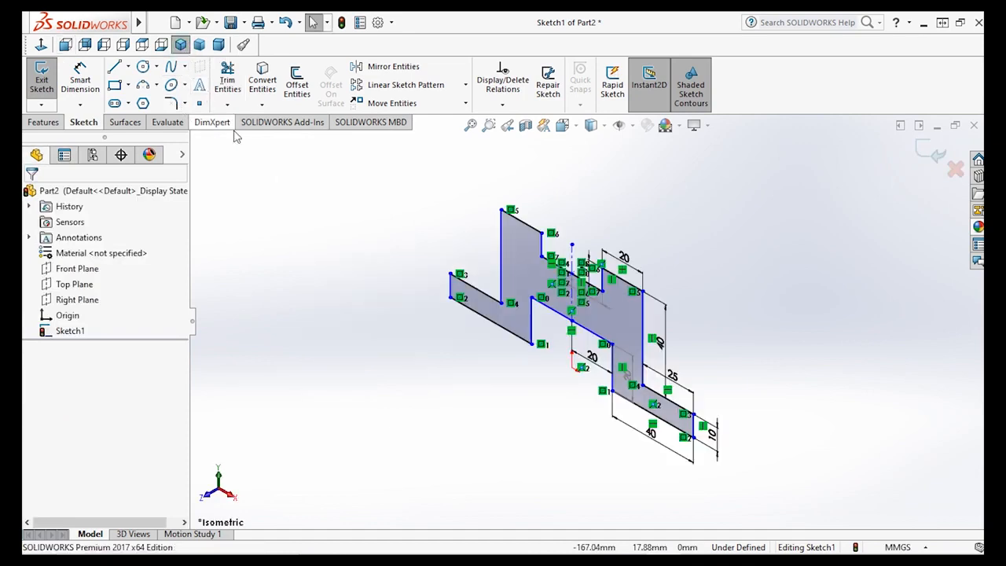
click(42, 48)
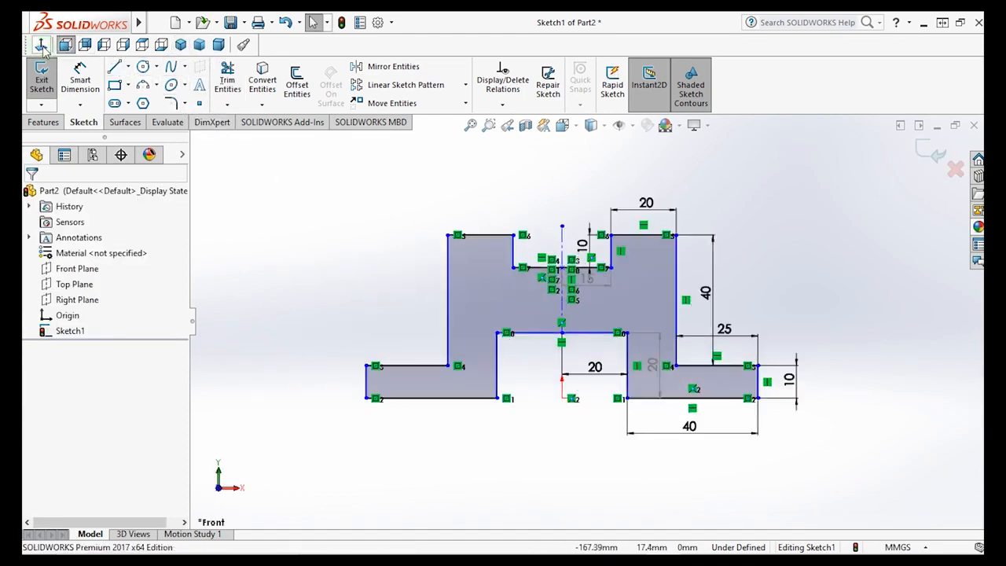
click(935, 154)
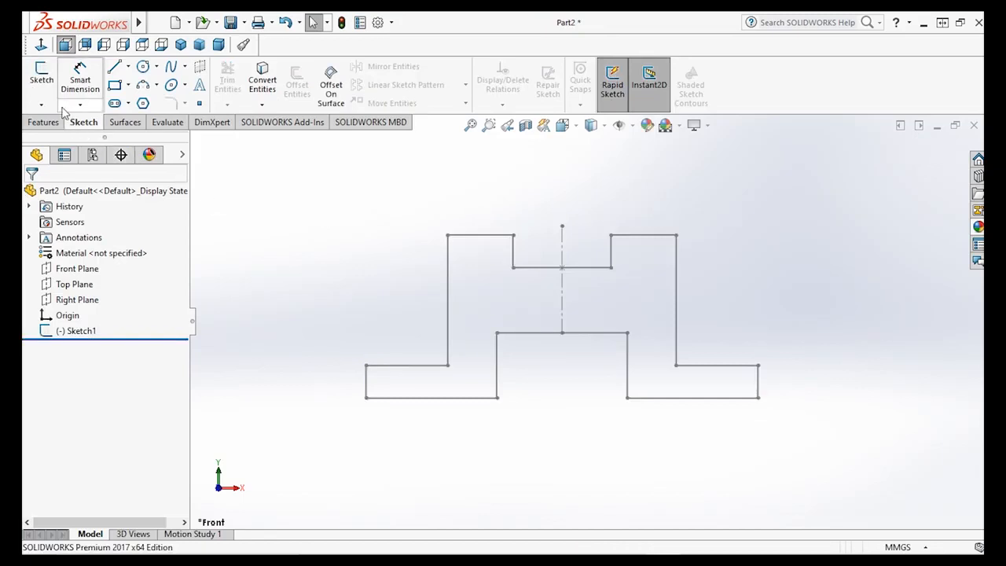
click(45, 123)
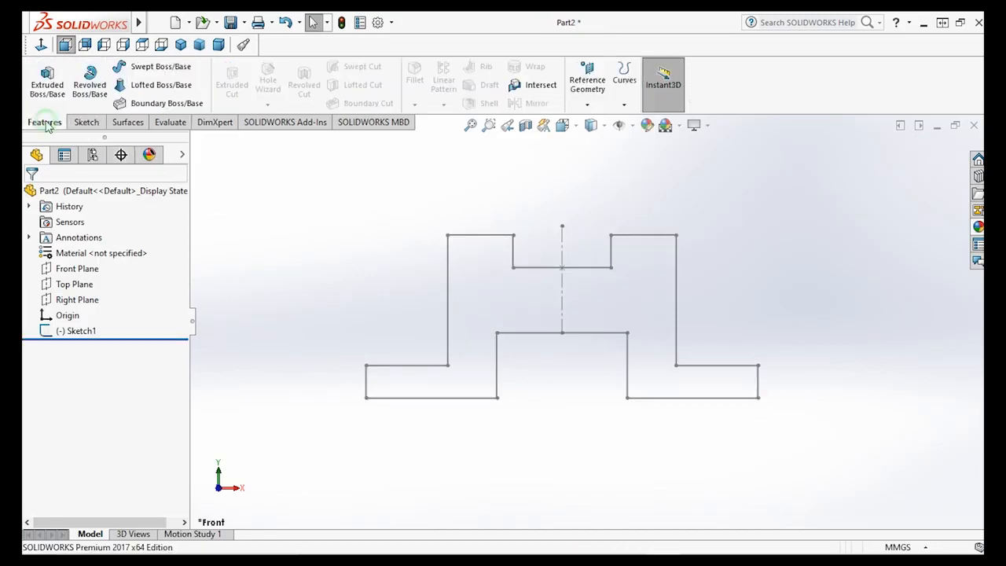
Step: Extrude the mirrored profile sketch as a solid boss with a Mid Plane end condition and a depth of 50 mm
click(47, 80)
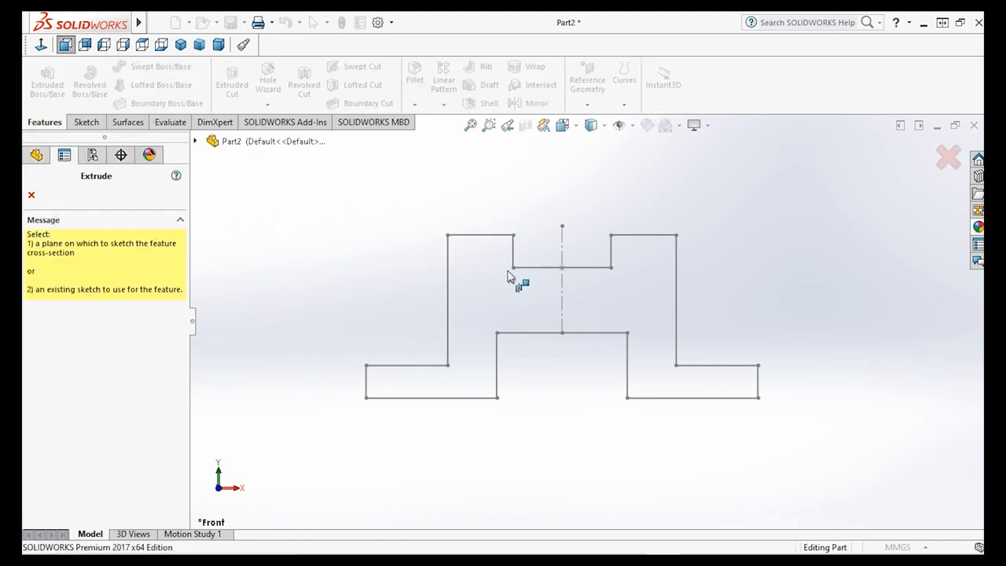
click(947, 160)
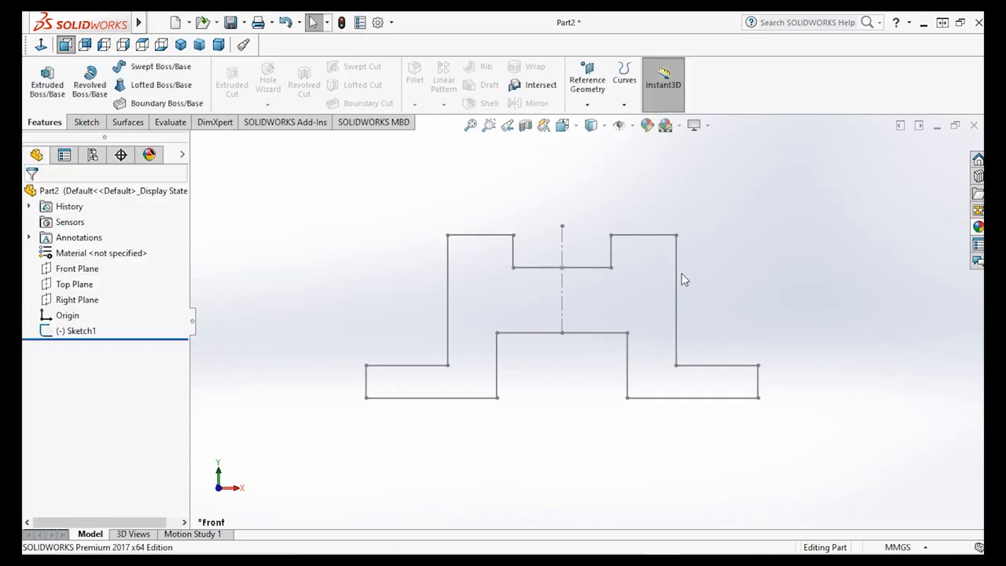
click(76, 330)
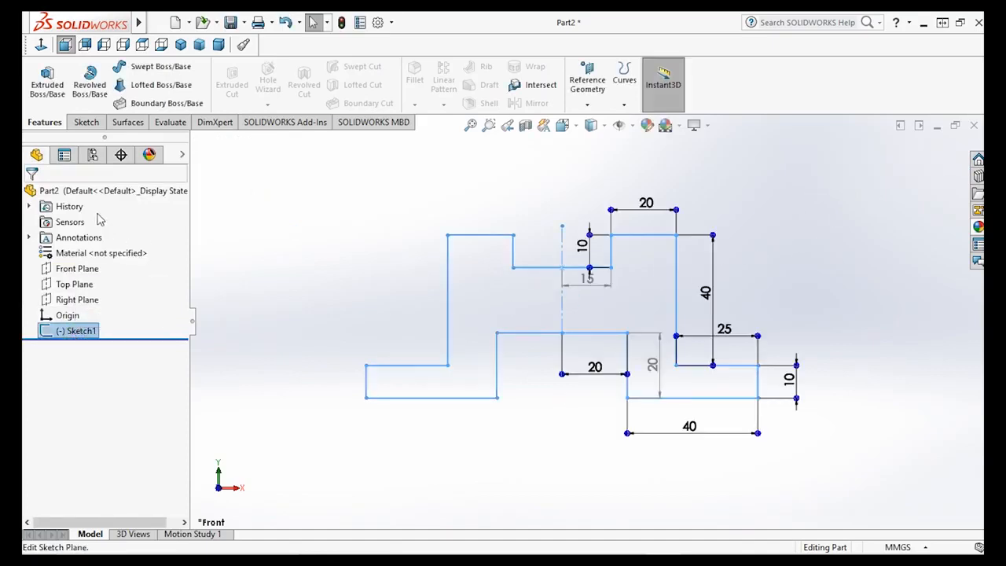
click(47, 93)
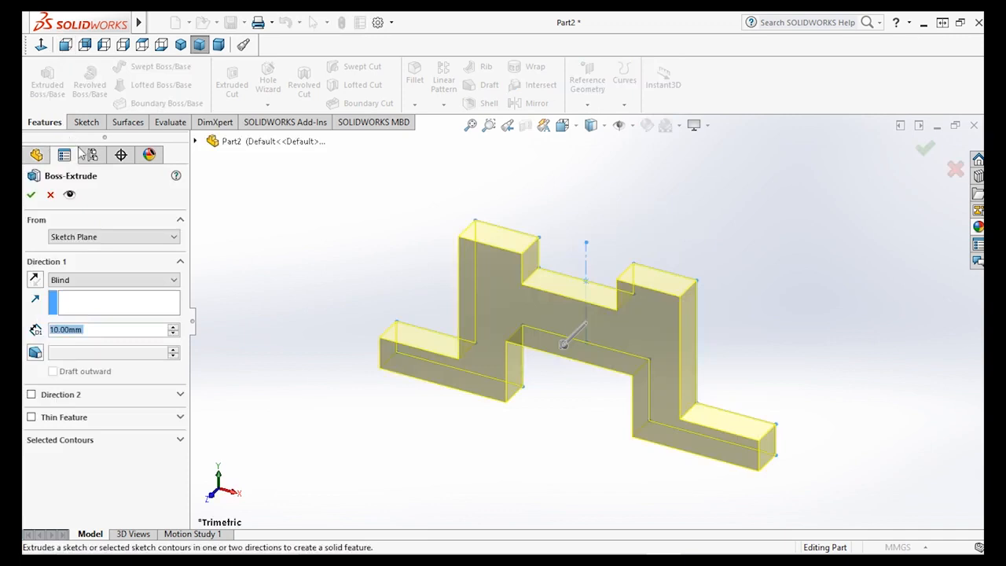
click(141, 287)
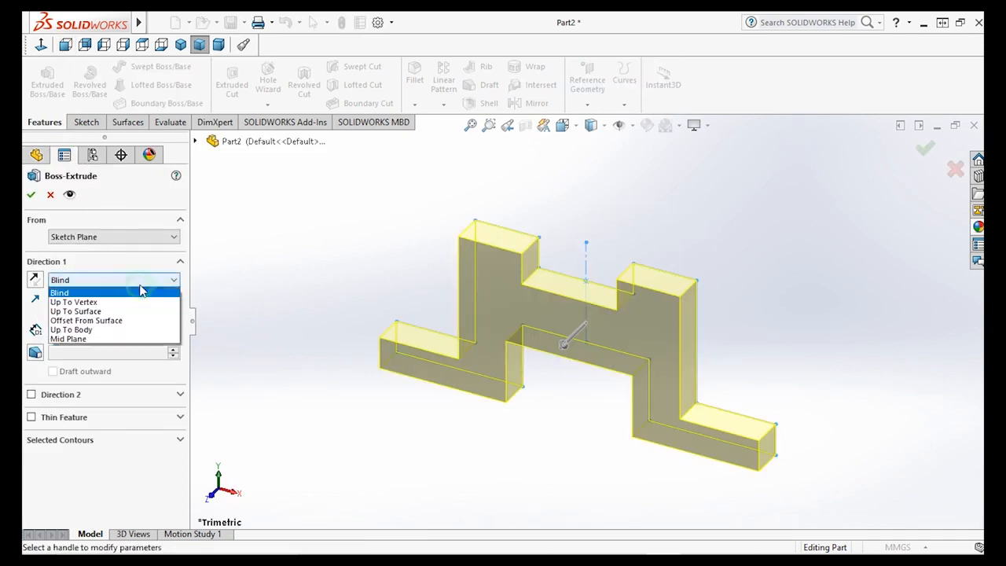
click(133, 337)
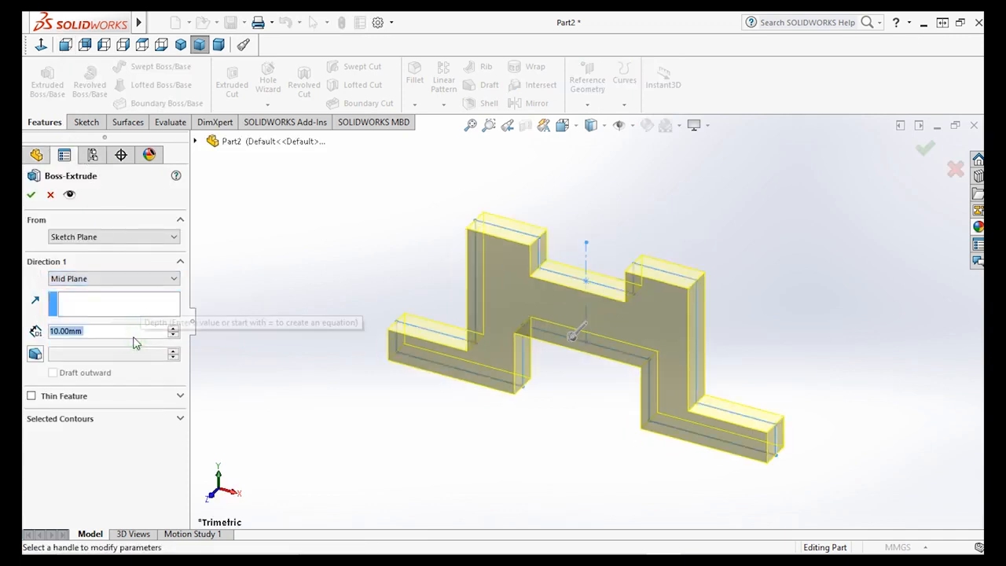
text(50)
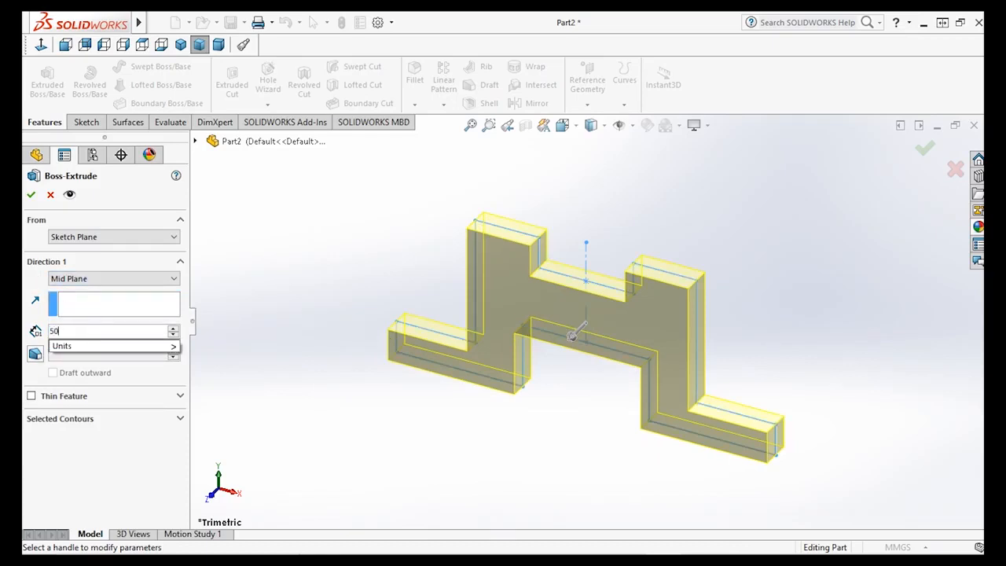
key(Return)
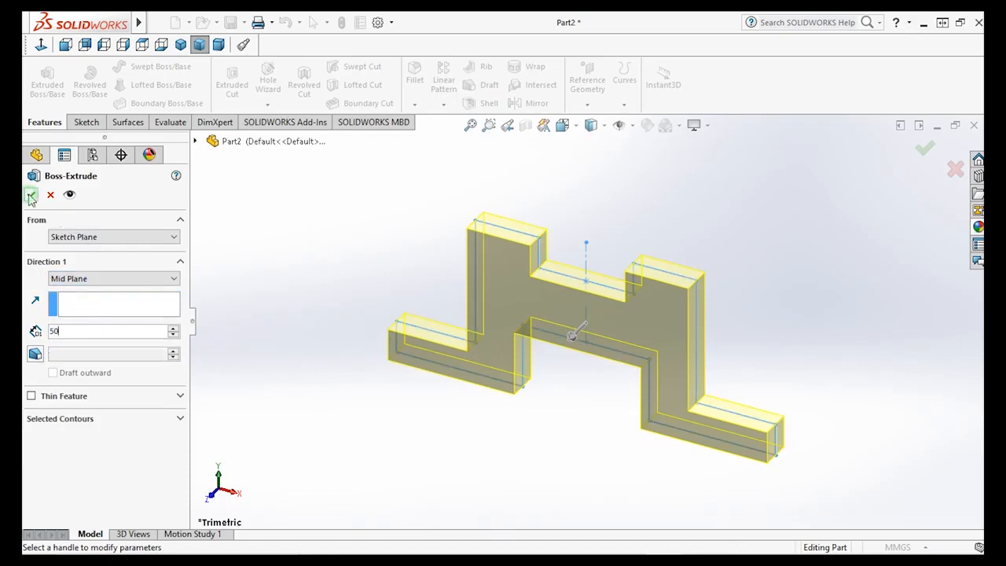
click(30, 194)
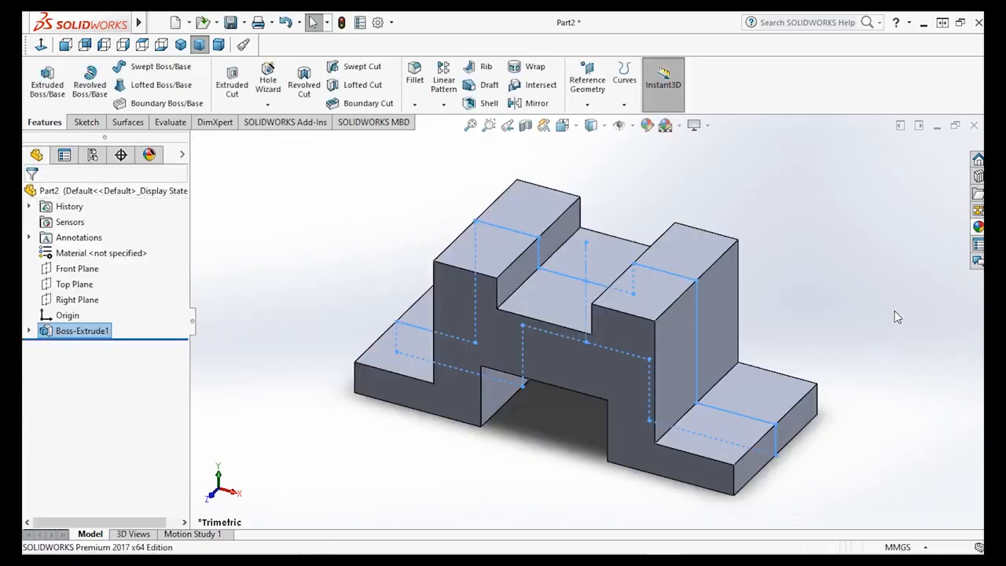
click(869, 280)
Step: Start a sketch on the tall vertical outer side face above the right foot and view it face-on
mouse_move(869, 281)
middle_down()
mouse_move(828, 310)
mouse_move(892, 264)
mouse_move(864, 251)
mouse_move(804, 254)
mouse_move(872, 240)
mouse_move(874, 249)
middle_up()
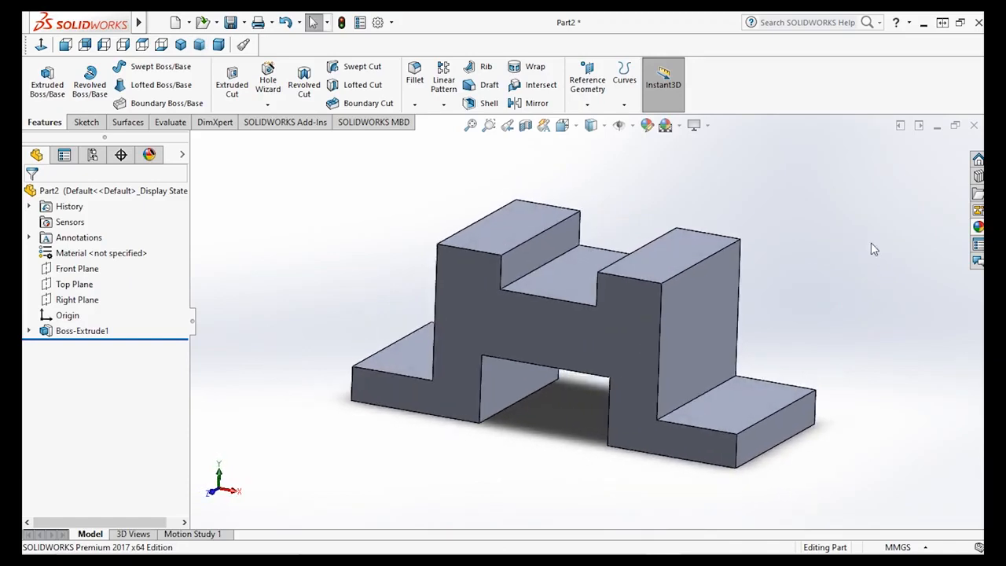
click(88, 124)
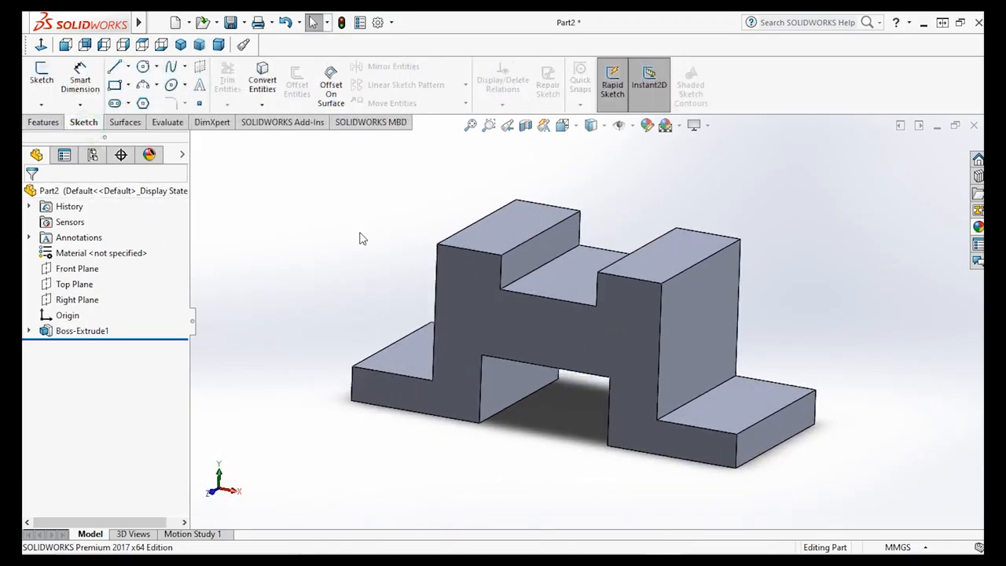
click(703, 337)
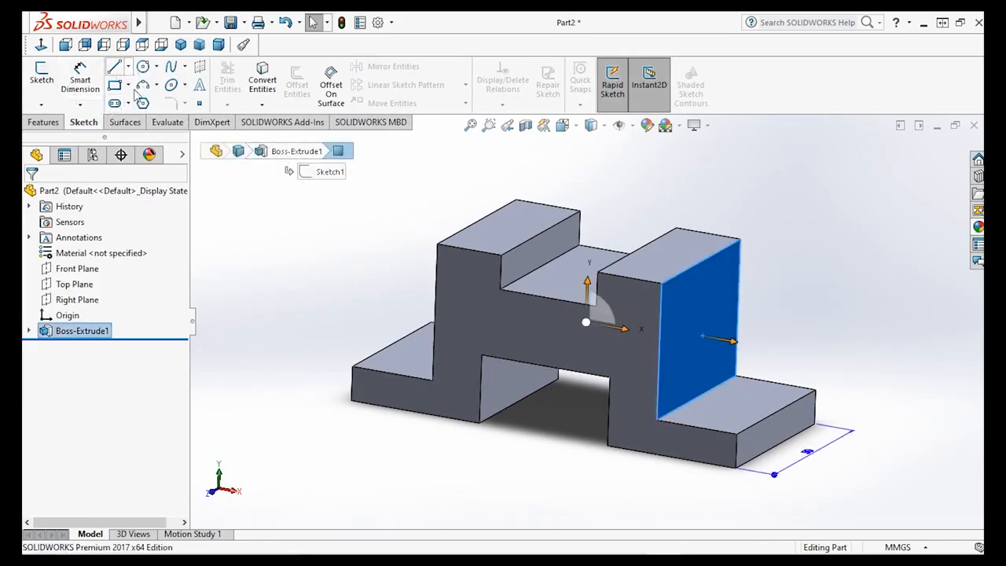
click(42, 75)
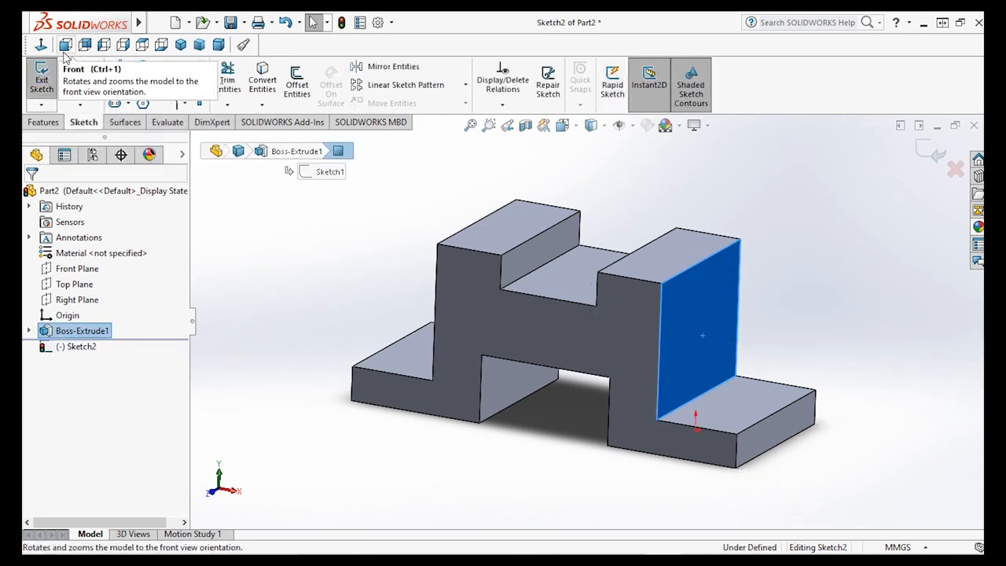
click(65, 46)
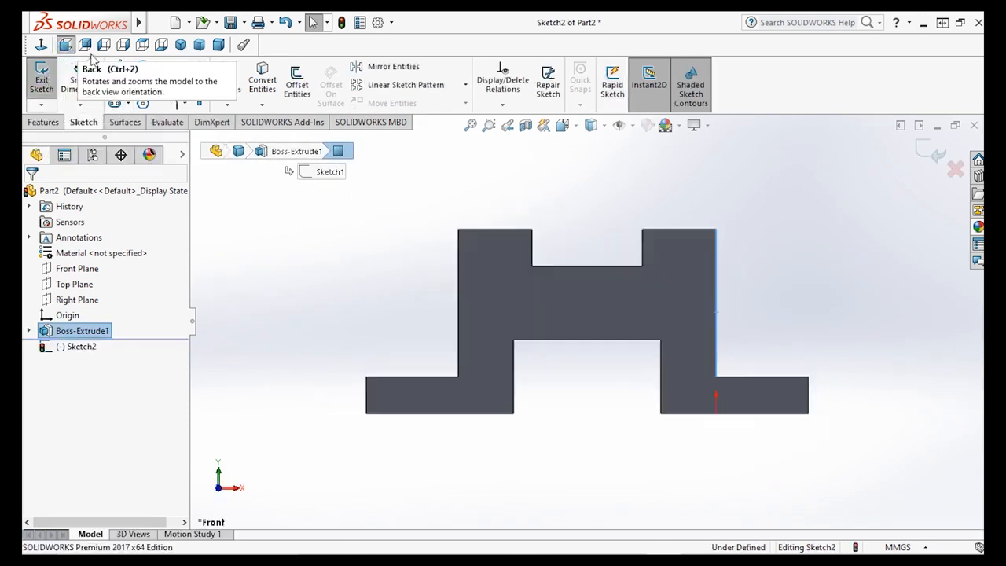
click(42, 45)
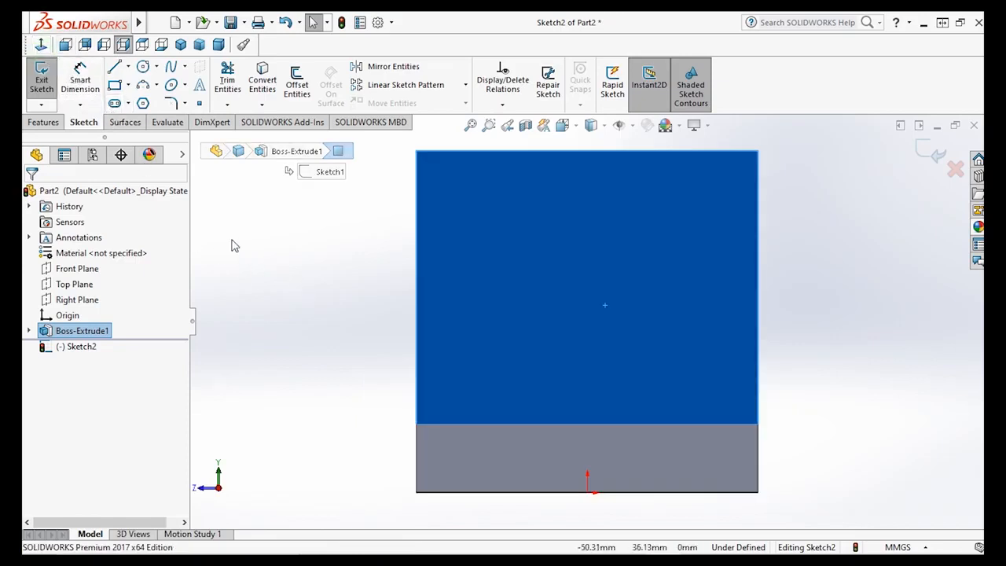
Step: Sketch a line about 11 mm long on the face's top edge, starting at its upper right corner
click(114, 66)
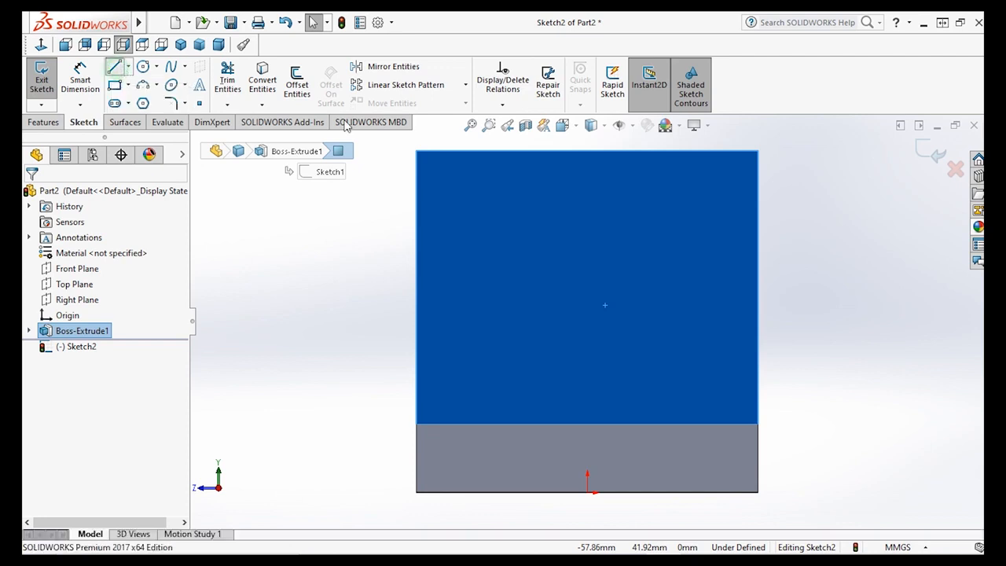
click(758, 150)
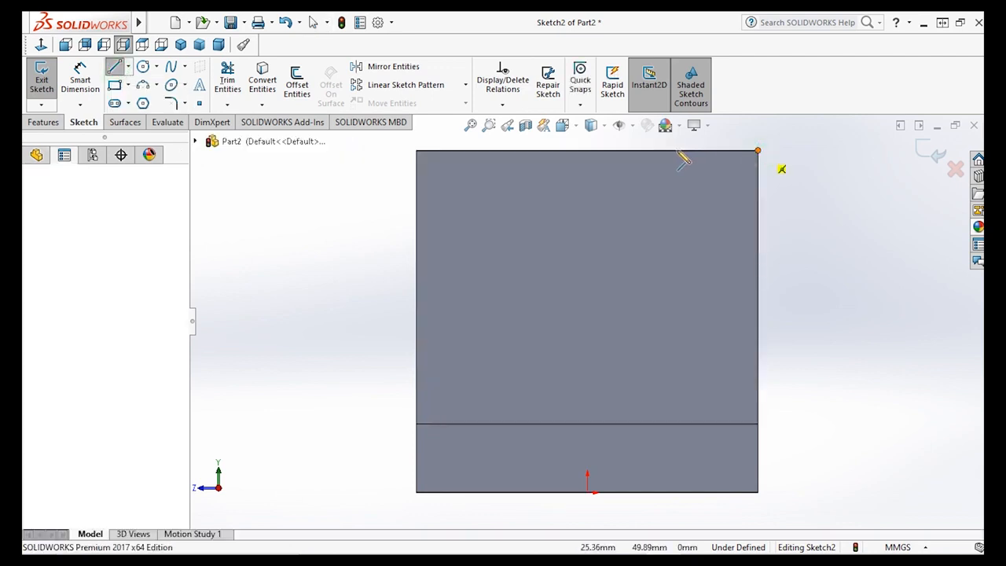
double_click(680, 151)
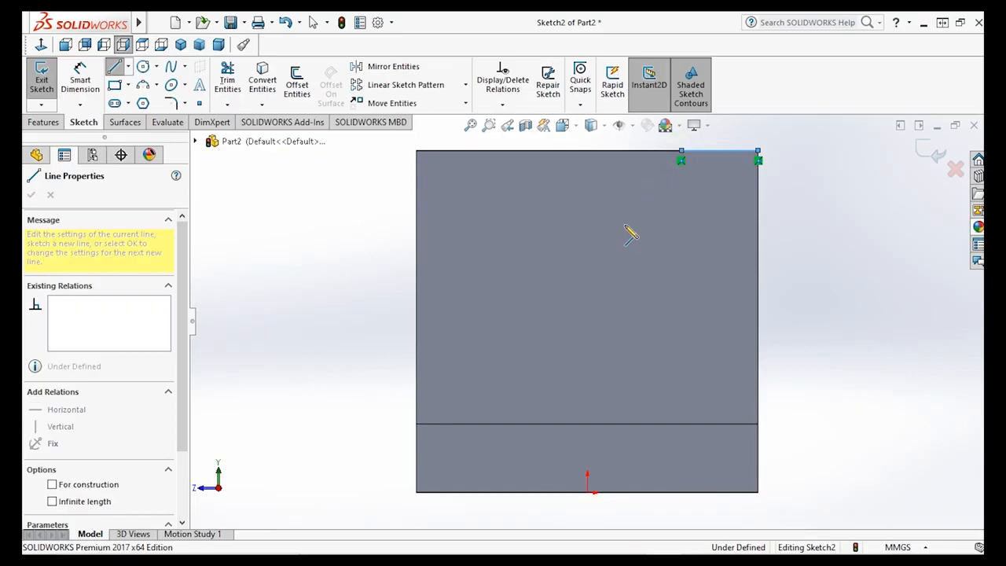
key(Escape)
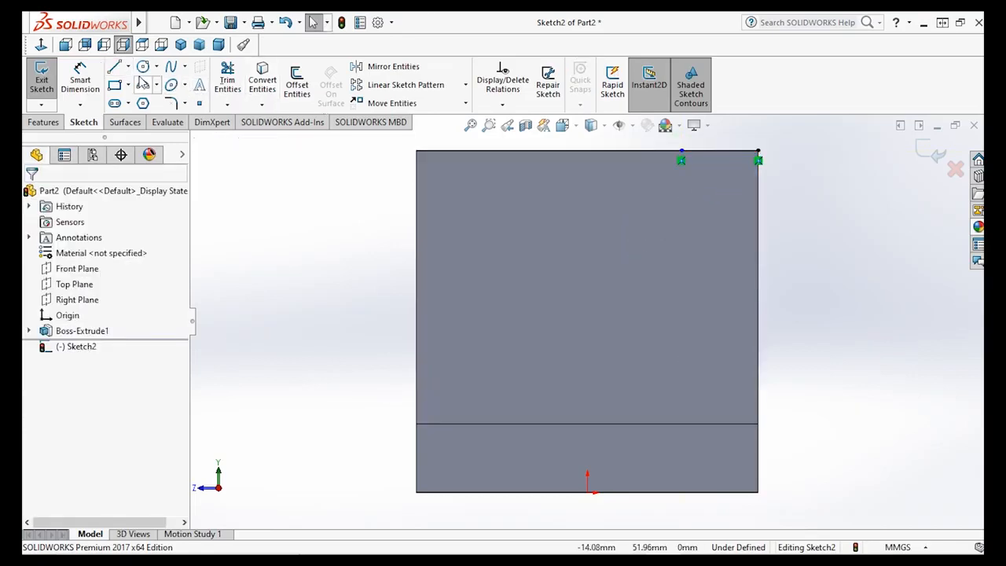
Step: Dimension the short line on the top edge and set its length to 10 mm
click(87, 80)
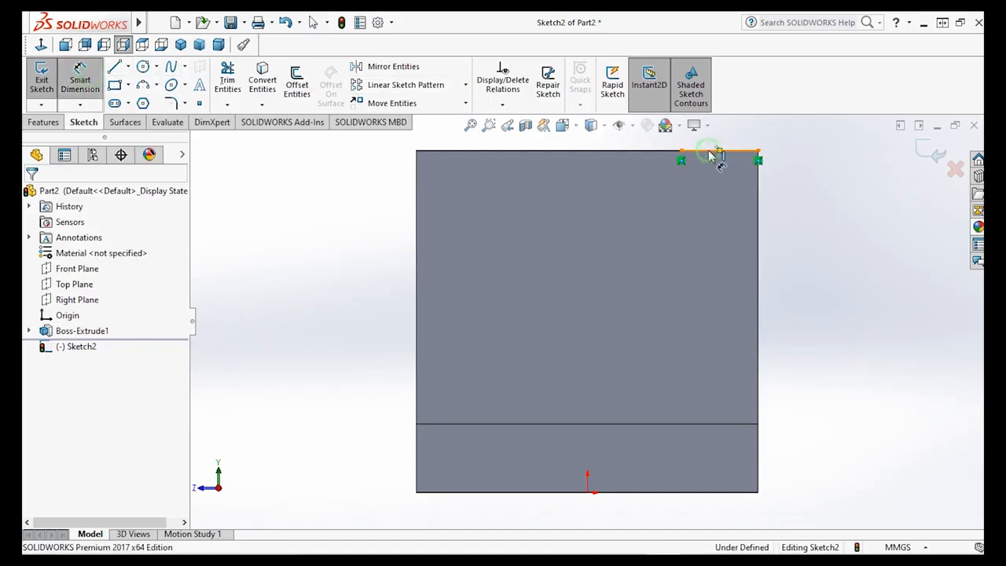
click(707, 179)
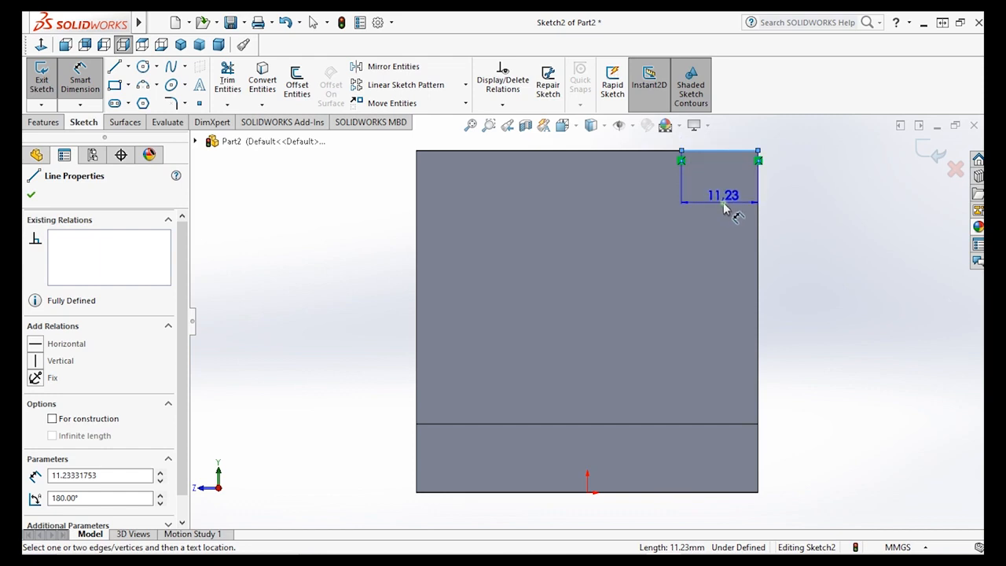
click(725, 208)
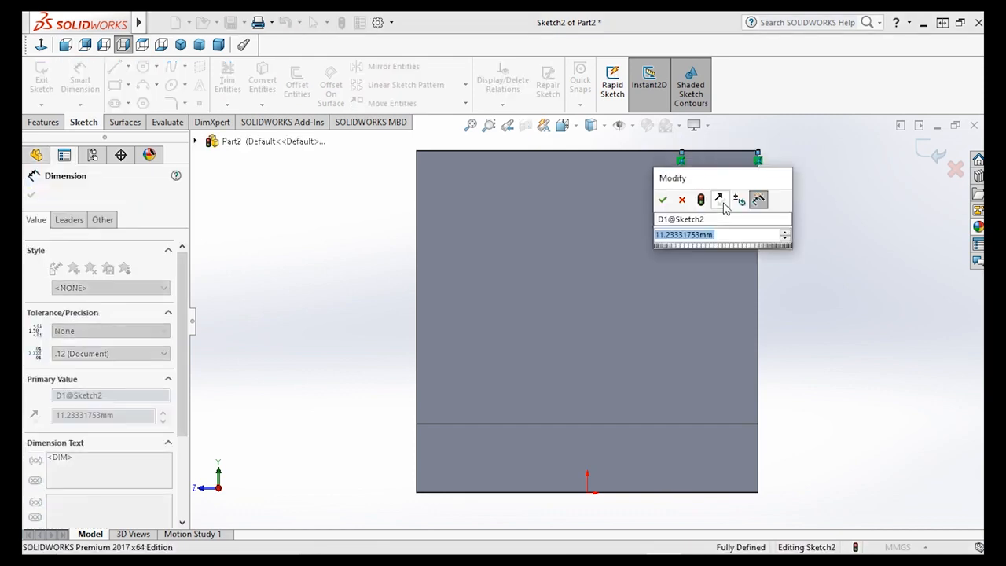
text(10)
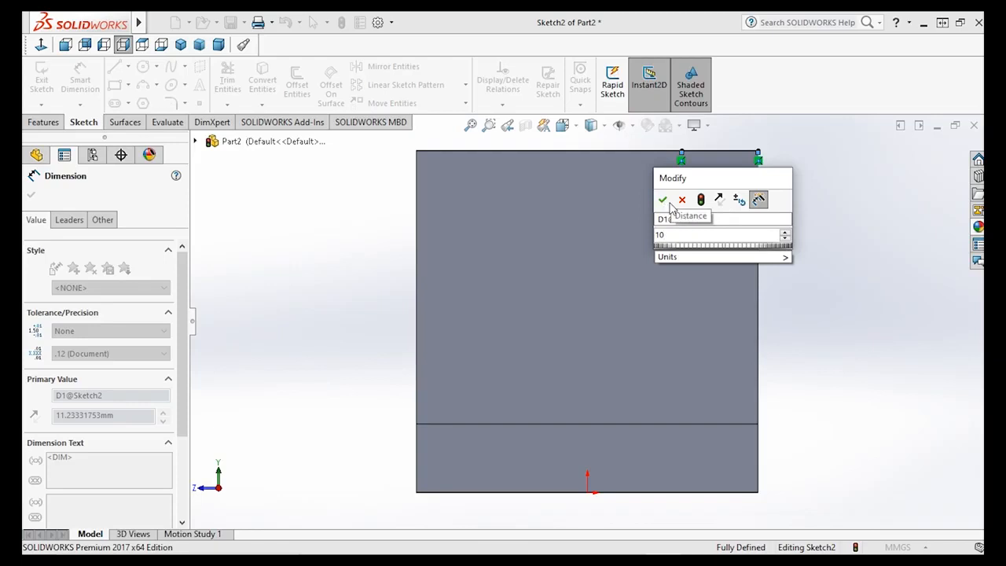
click(662, 201)
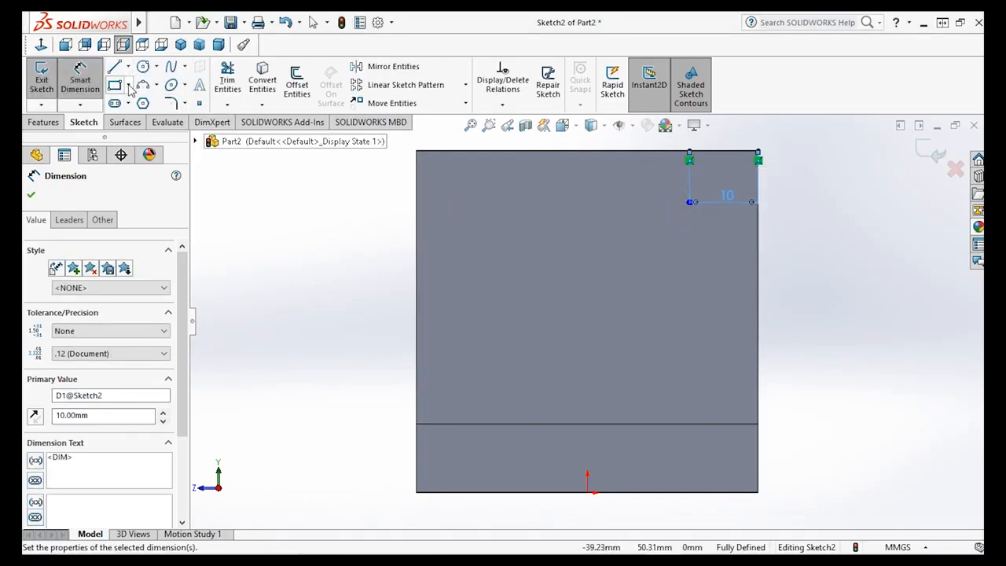
Step: Draw a corner rectangle from the 10 mm line's inner end, hanging below the top edge, and set its width to 30 mm
click(689, 152)
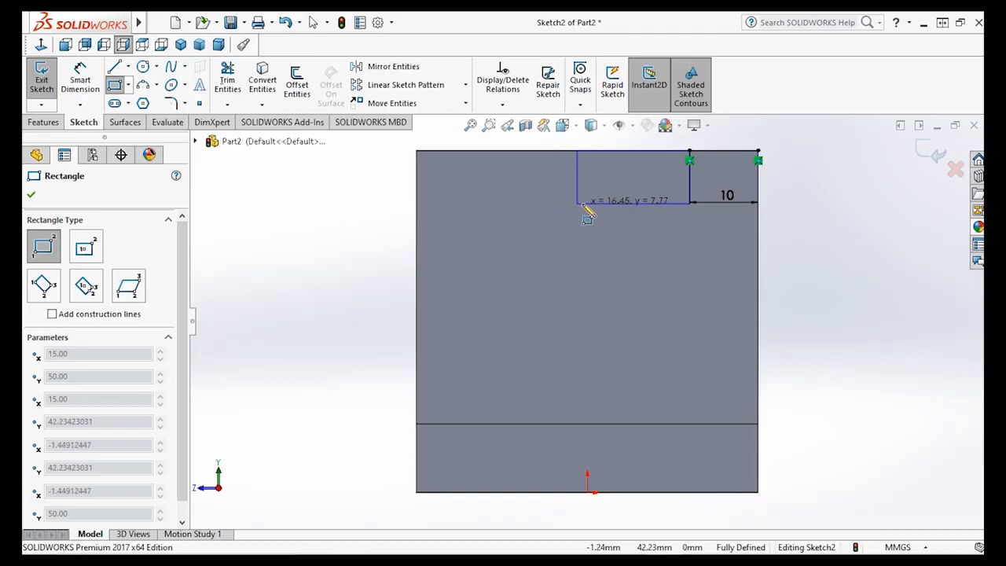
click(529, 204)
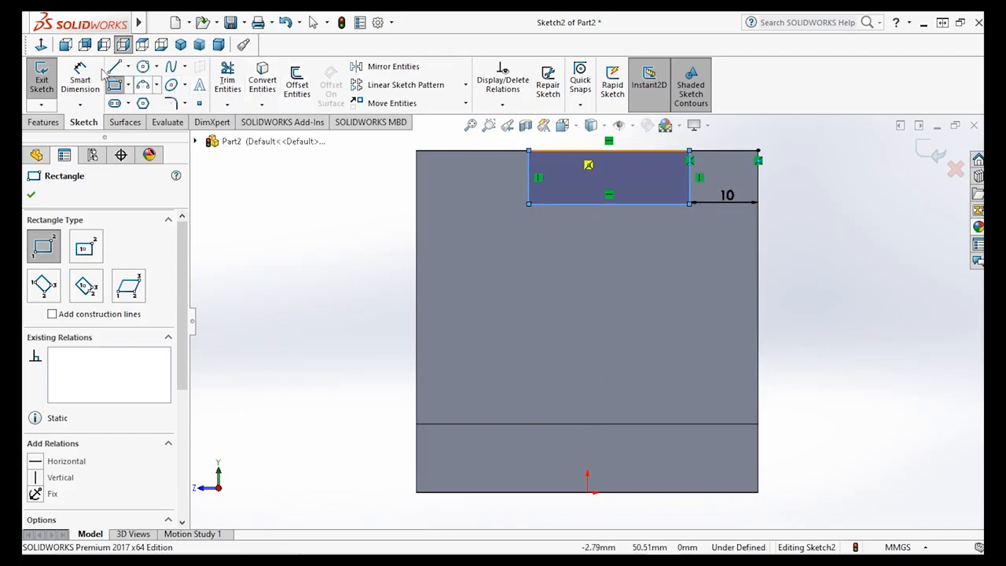
click(80, 79)
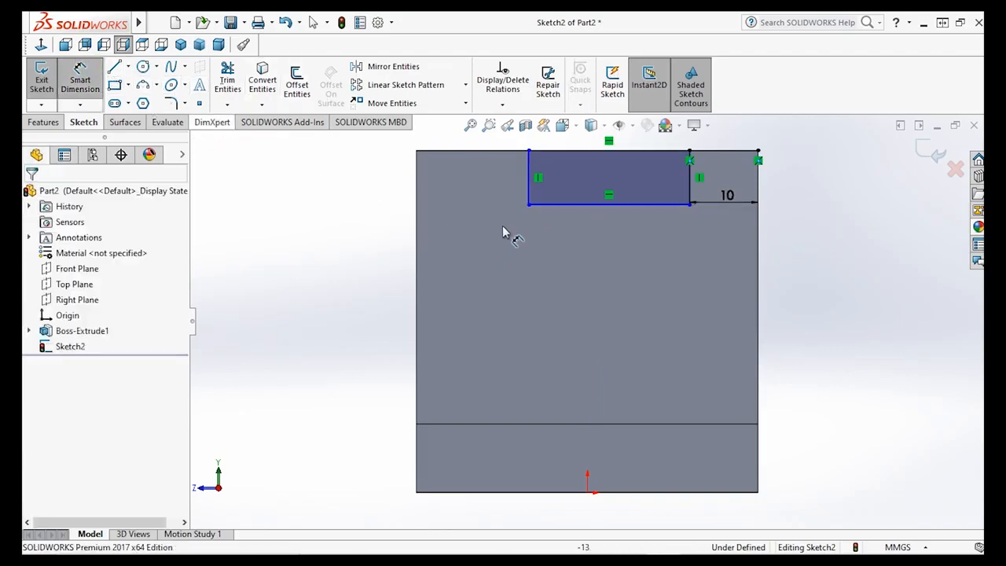
click(550, 209)
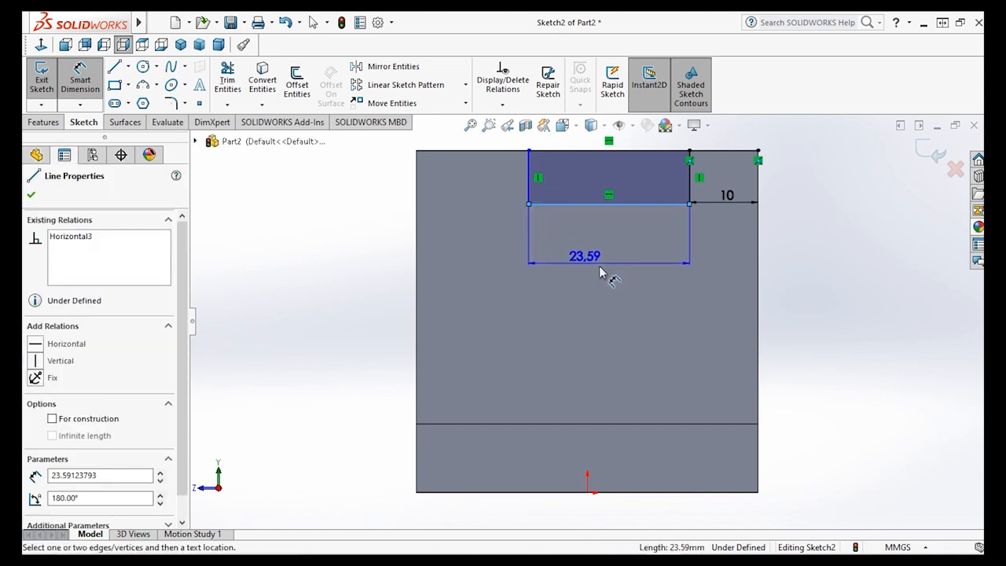
click(607, 238)
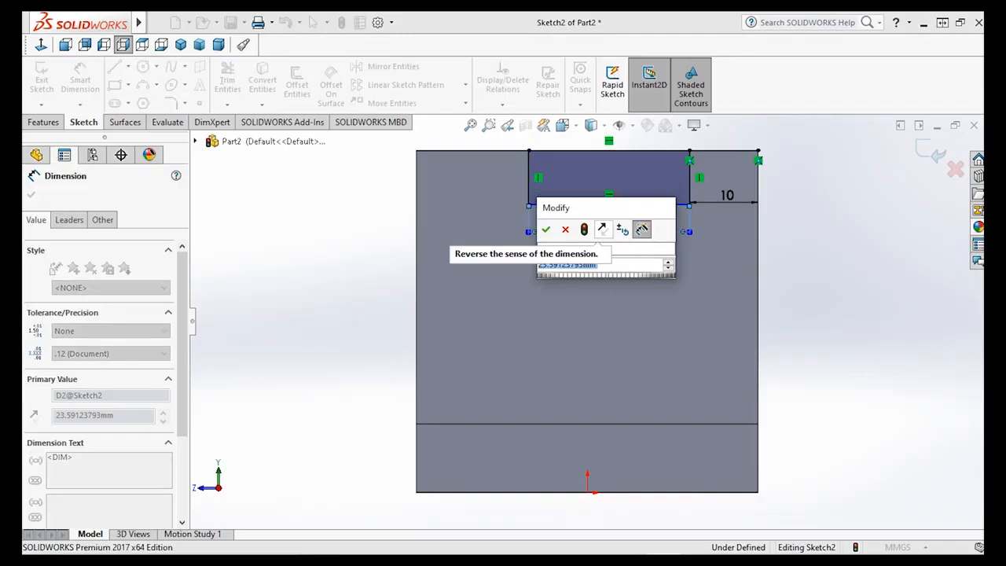
text(30)
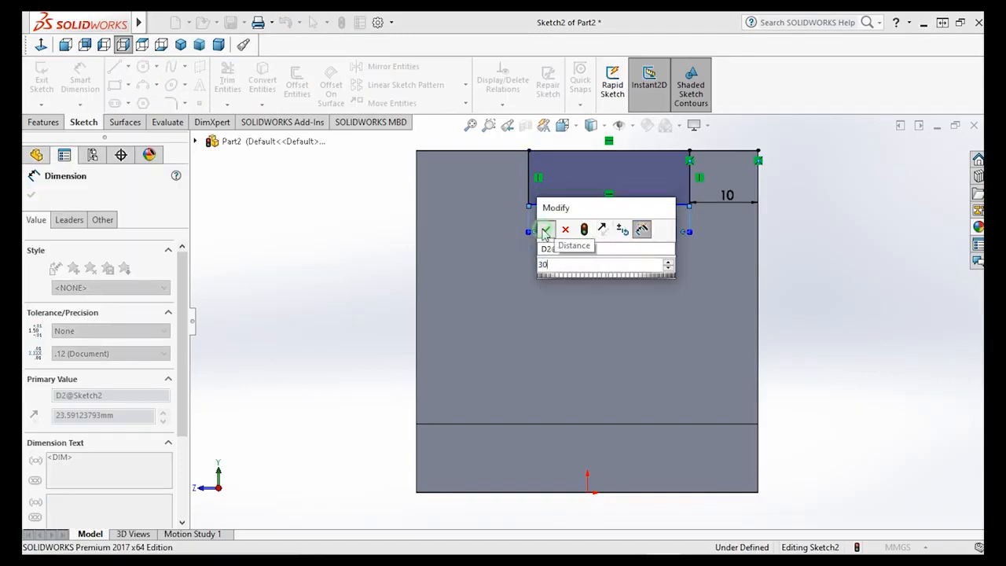
click(545, 230)
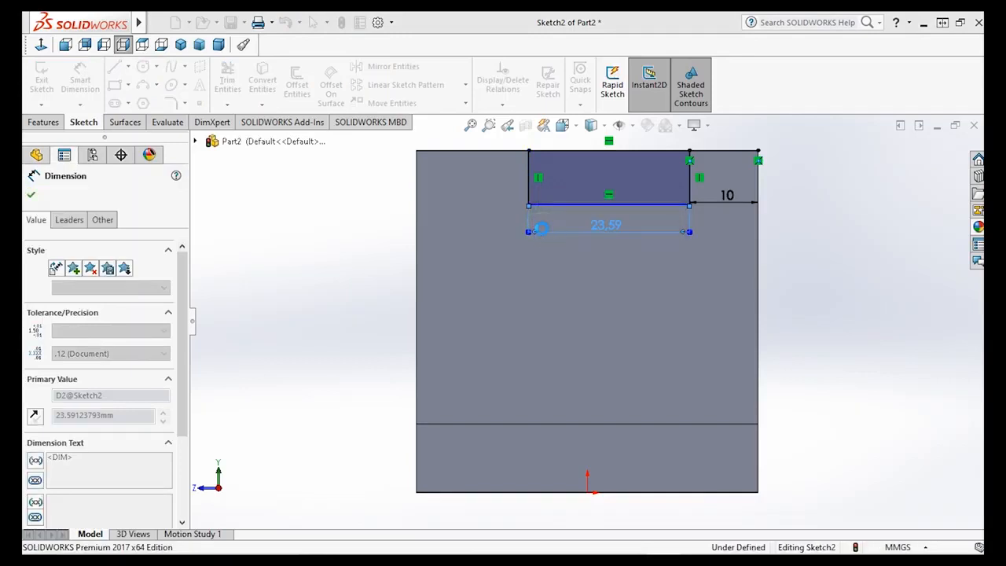
Step: Dimension the rectangle's left vertical side and set its height to 20 mm
click(484, 176)
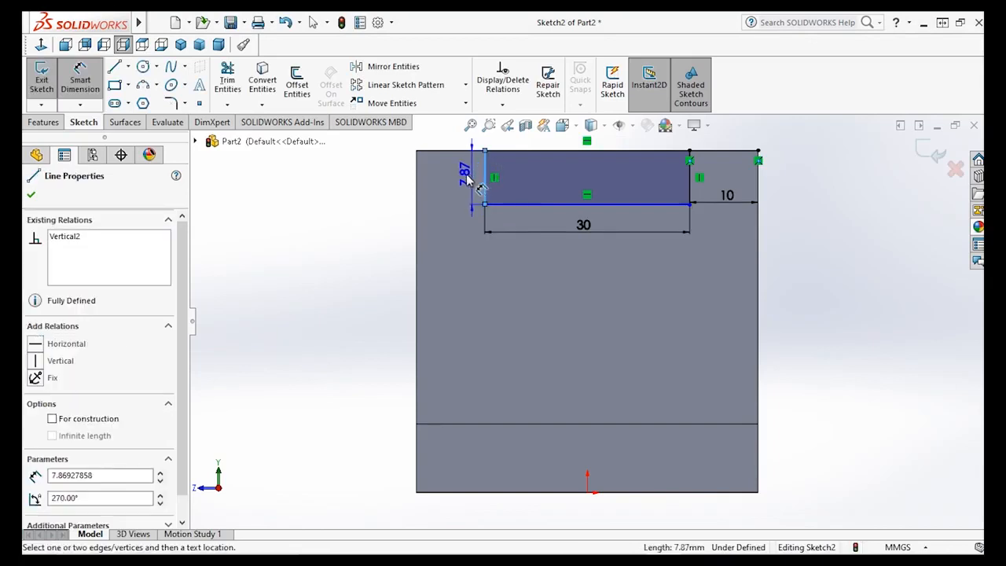
click(462, 182)
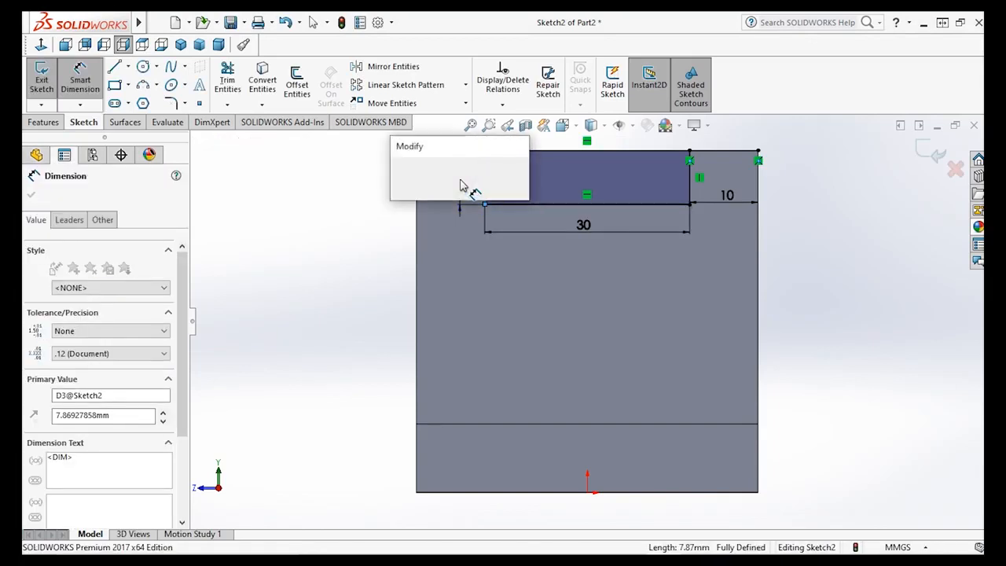
text(20)
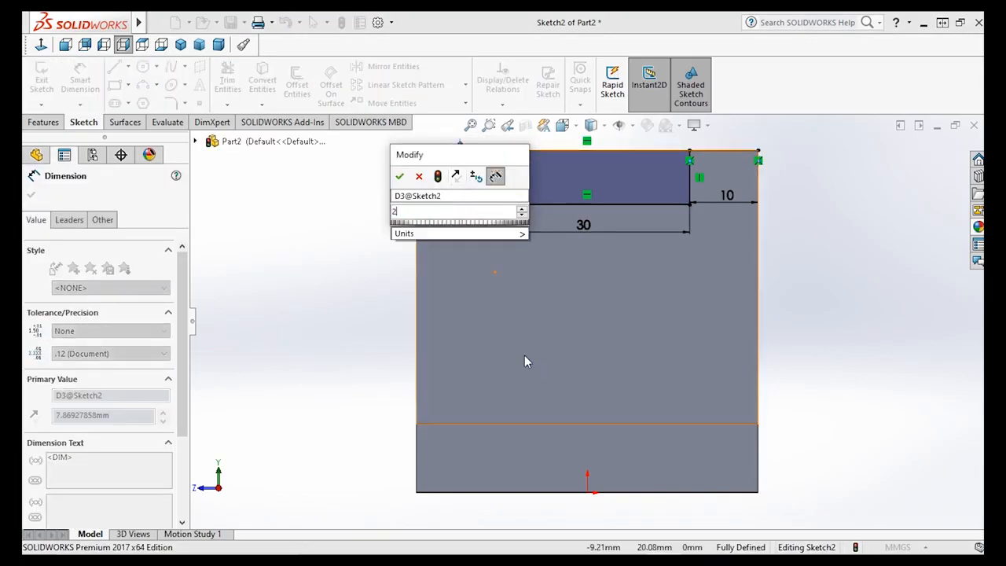
click(398, 177)
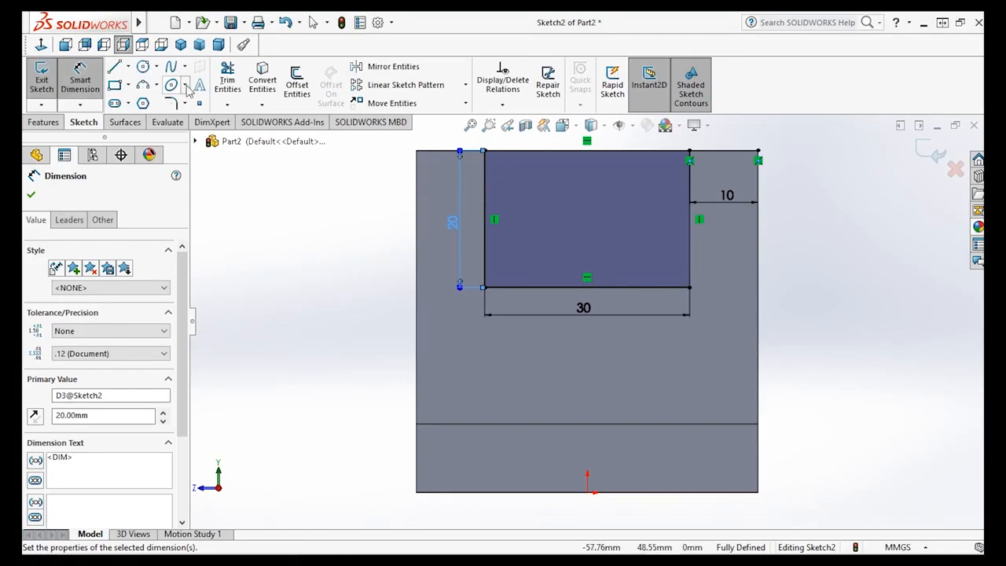
Step: Trim away the 10 mm helper line on the top edge beside the rectangle
click(225, 83)
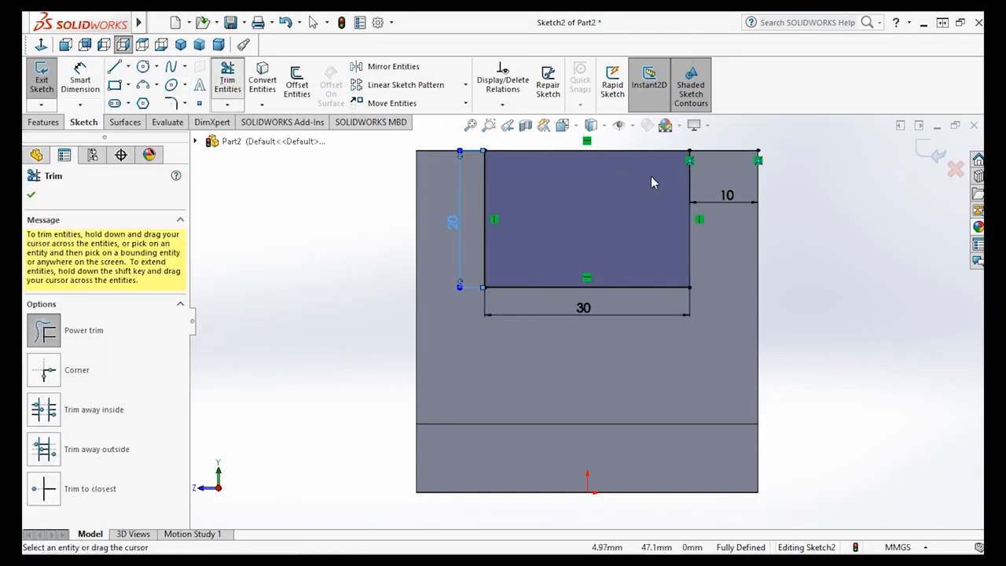
drag(737, 157, 737, 165)
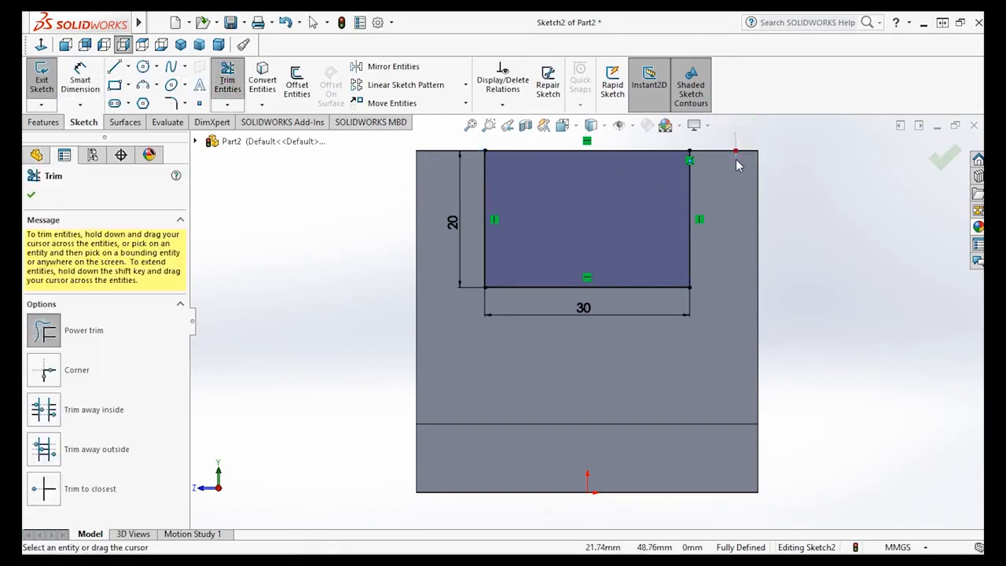
click(950, 166)
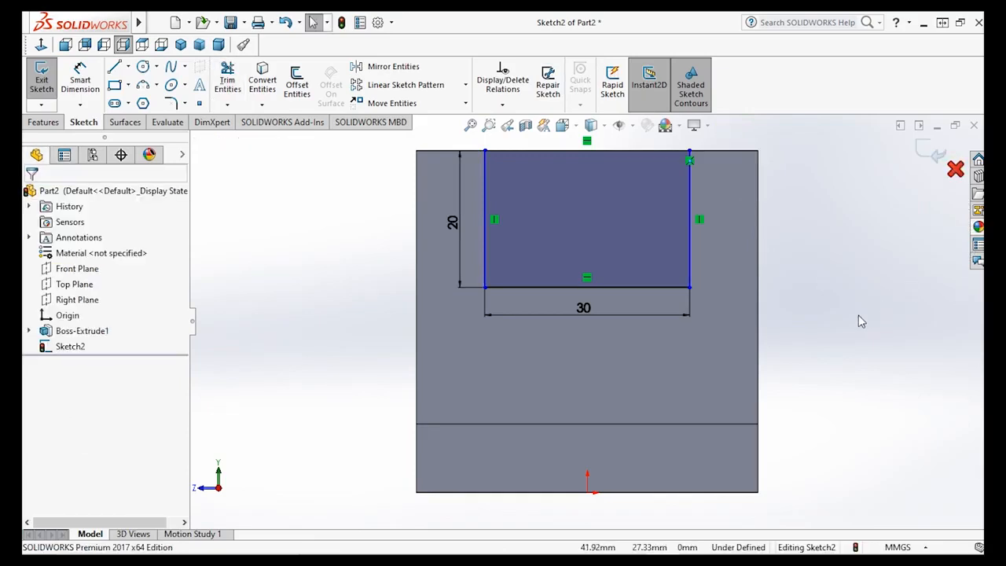
Step: Cut-extrude the 30 × 20 mm rectangle Through All along the block and show the part in isometric view
middle_drag(856, 325, 886, 341)
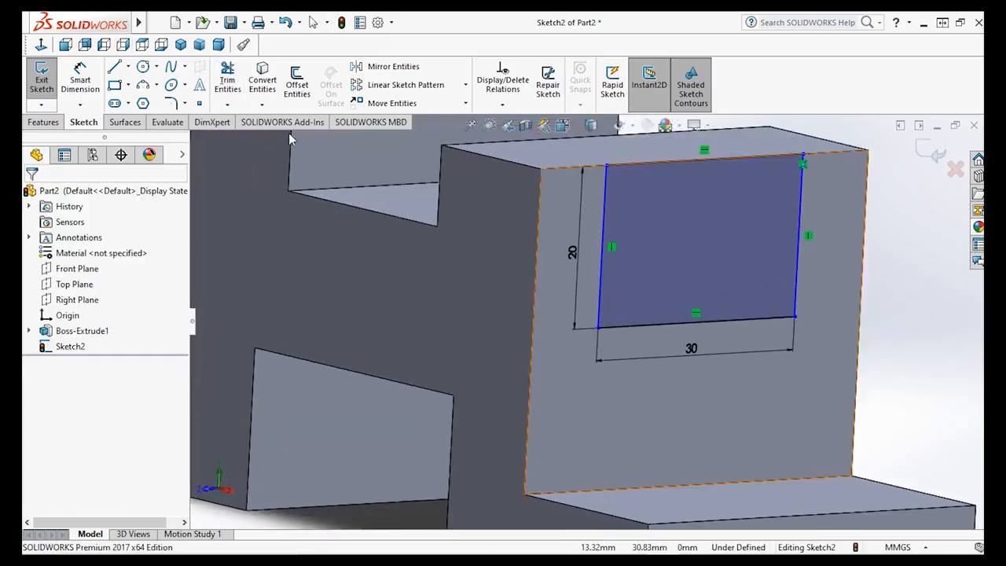
click(181, 45)
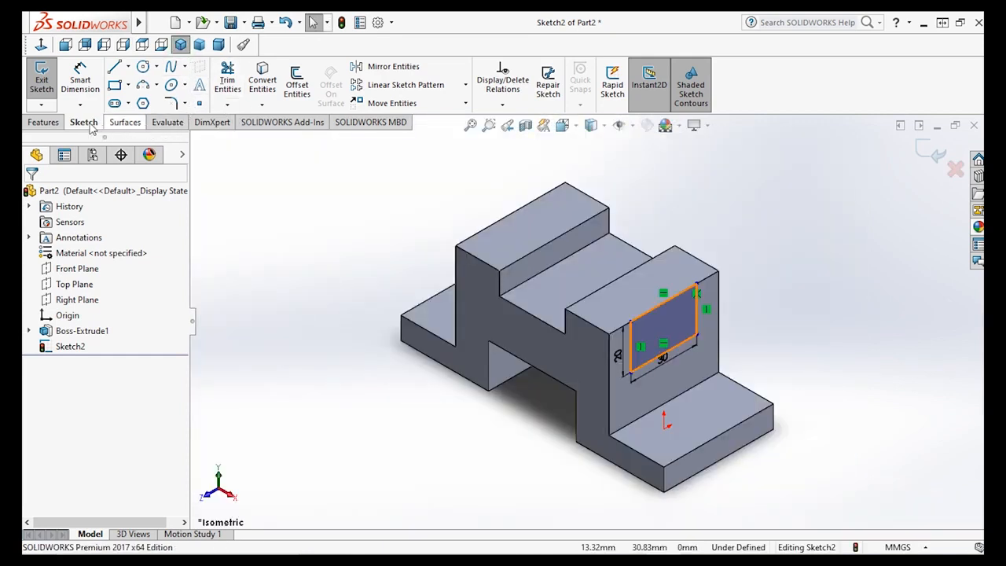
click(44, 122)
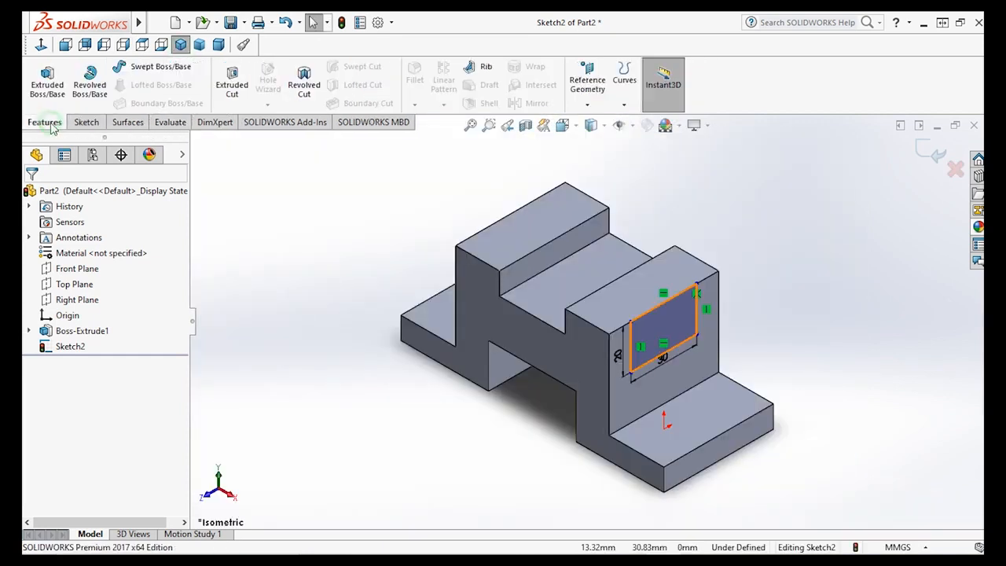
click(234, 93)
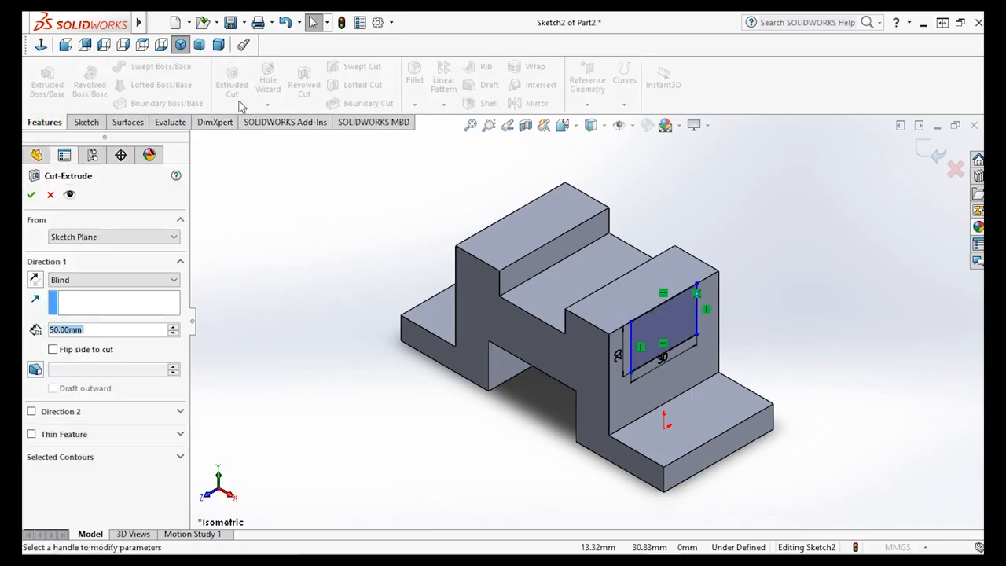
click(171, 283)
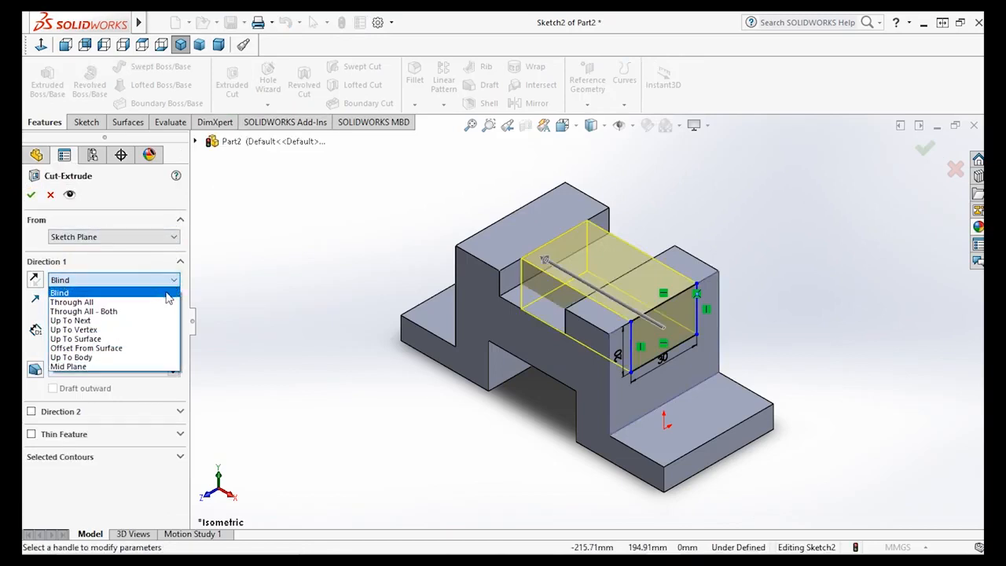
click(164, 302)
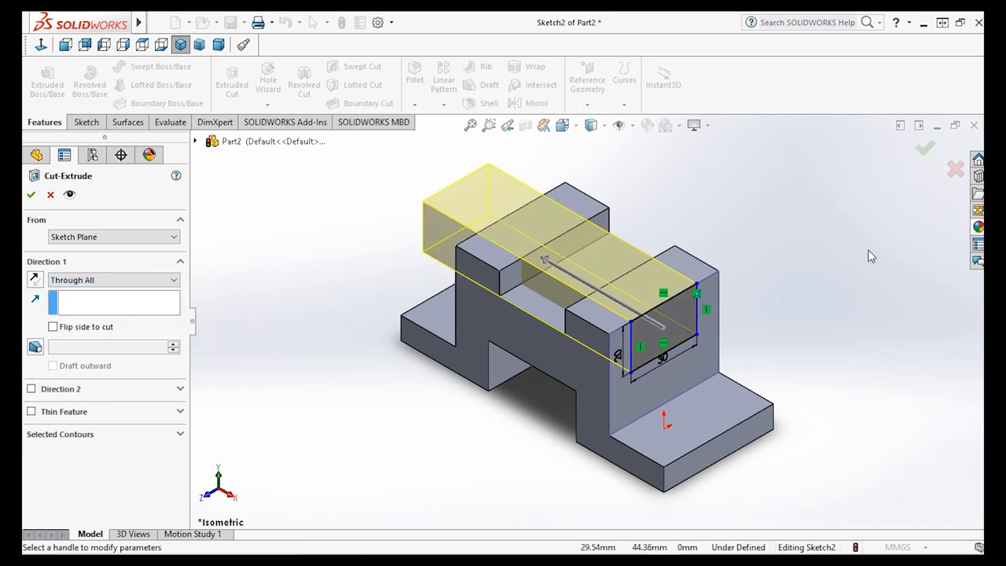
click(924, 150)
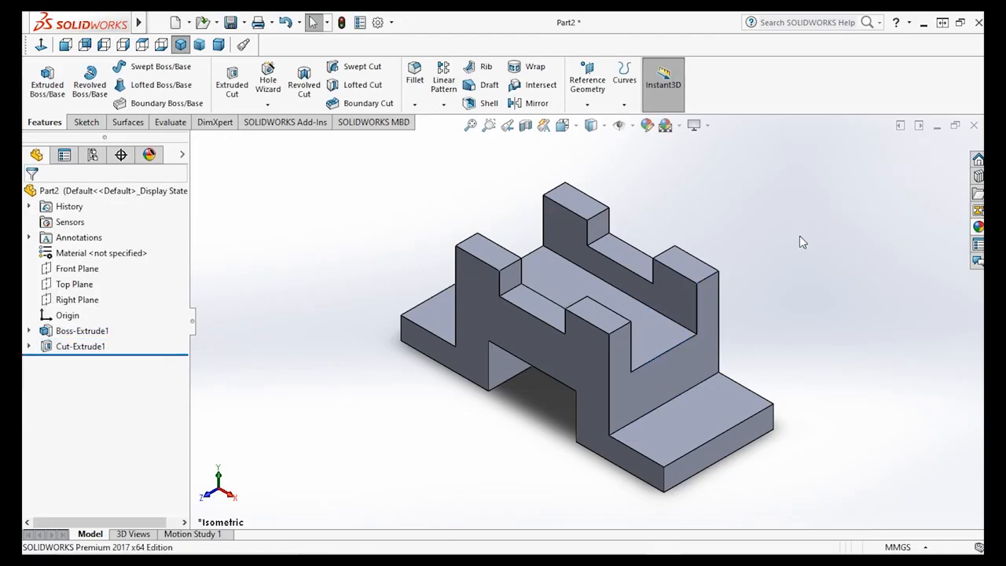
middle_drag(789, 253, 771, 217)
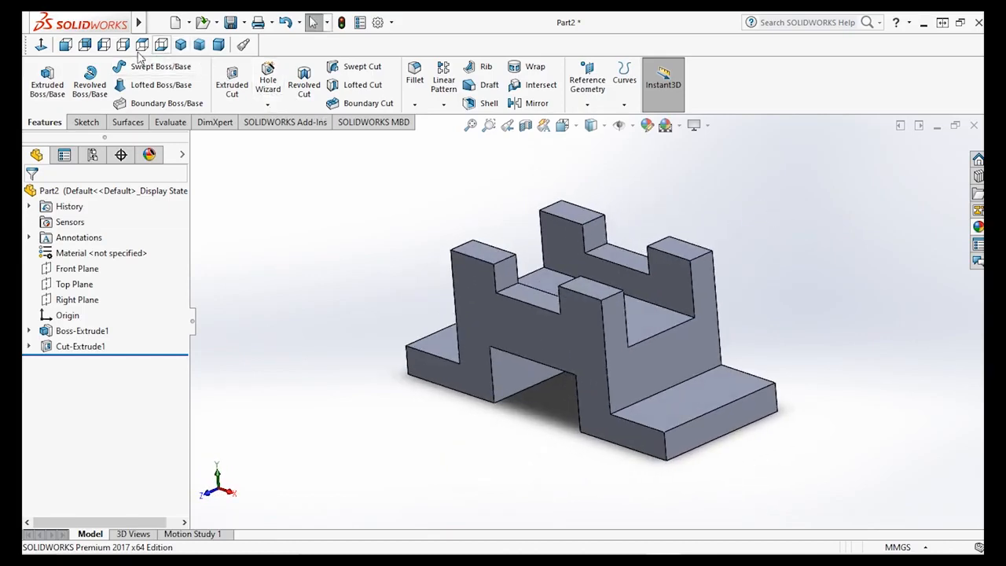
click(180, 44)
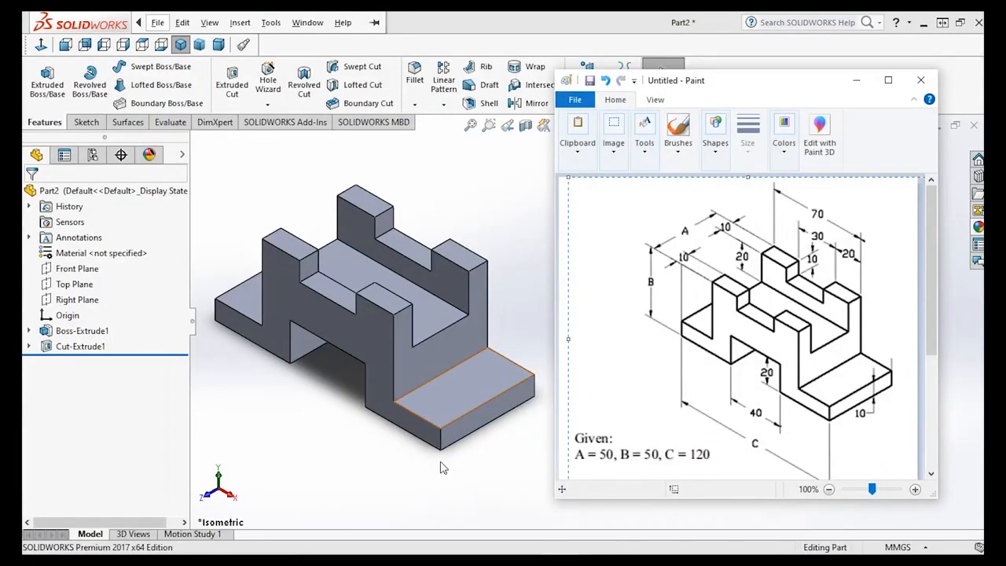